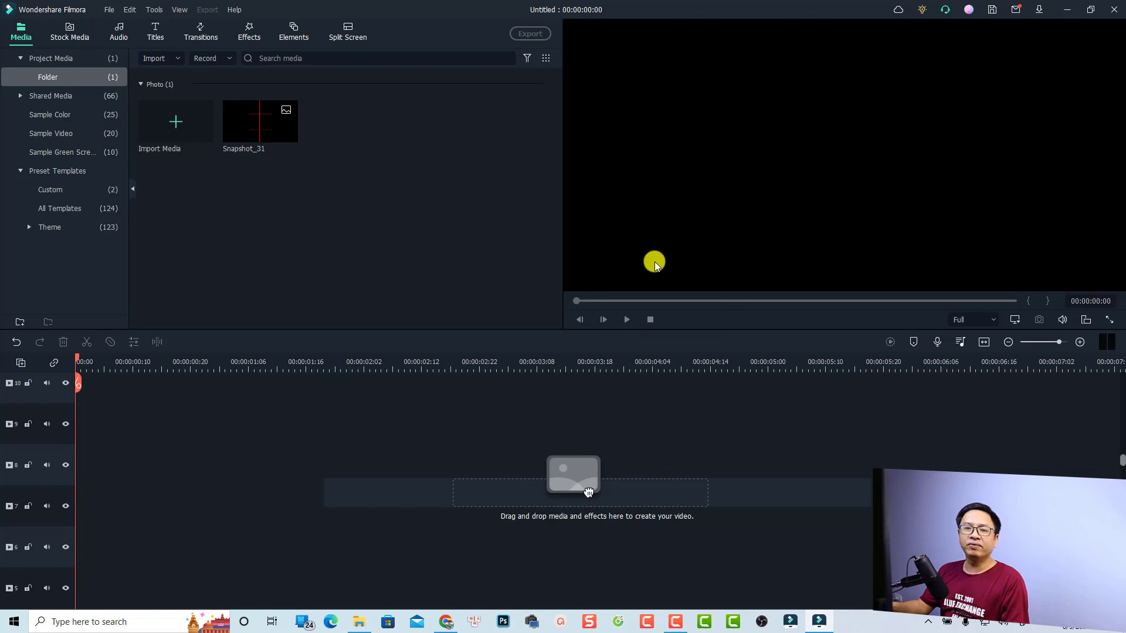
Set the frame rate of the 9:16 portrait project to 24 fps and apply the project settings
click(110, 10)
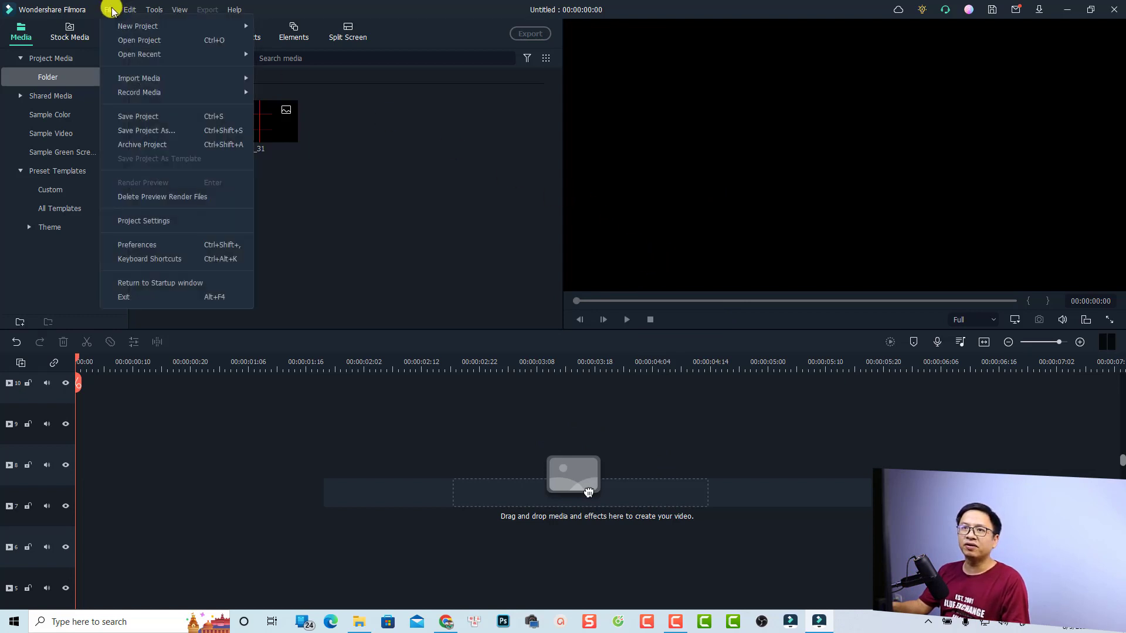
click(136, 221)
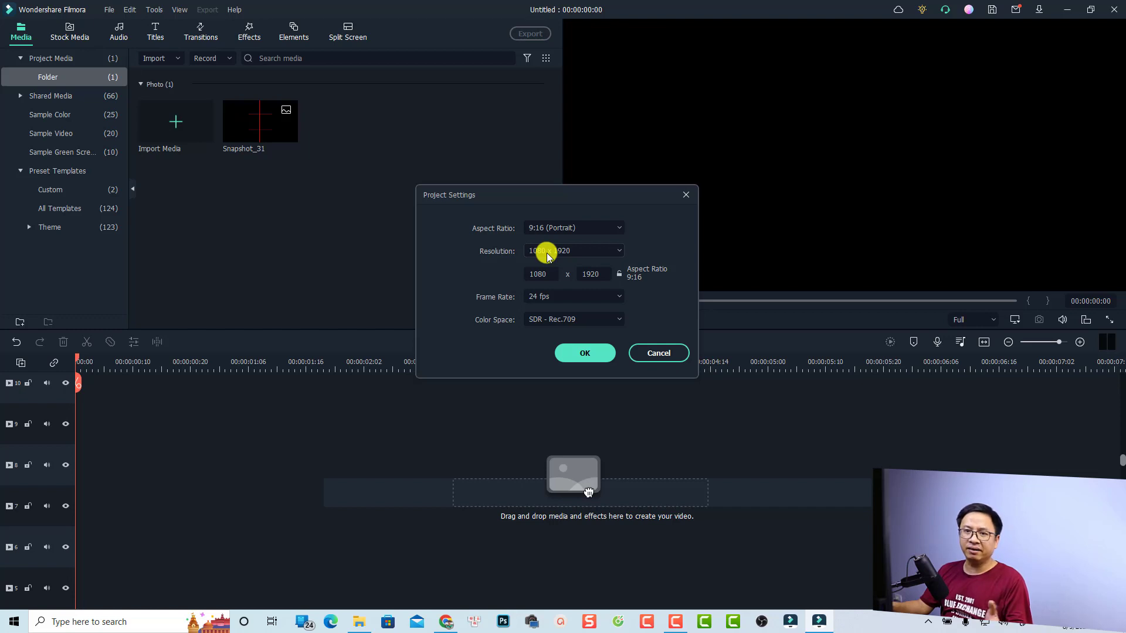
click(552, 296)
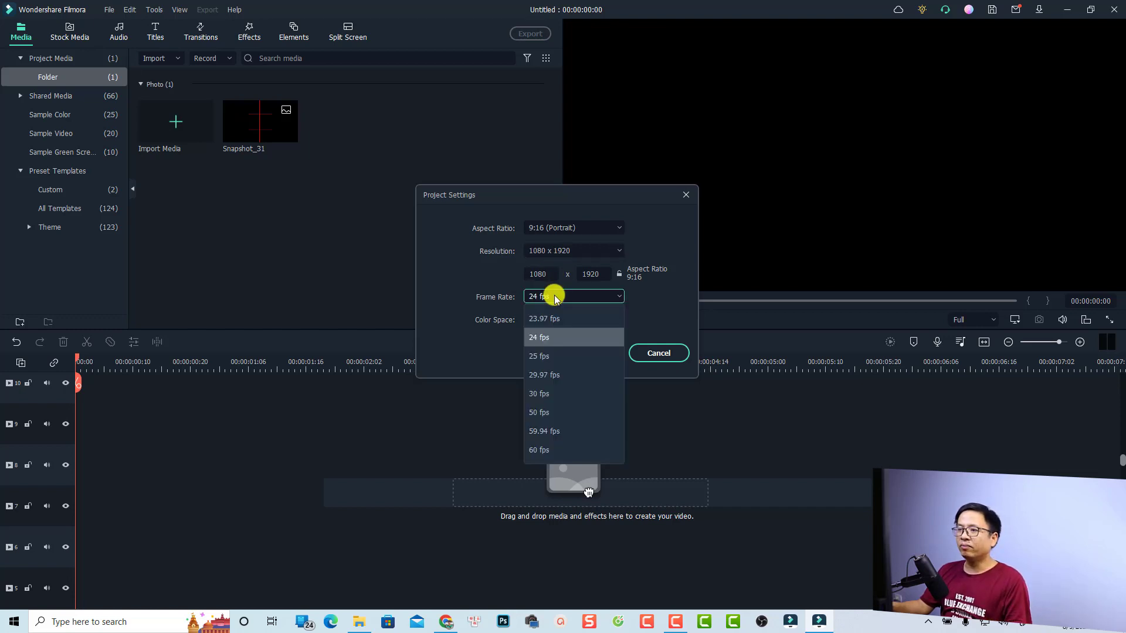
click(540, 336)
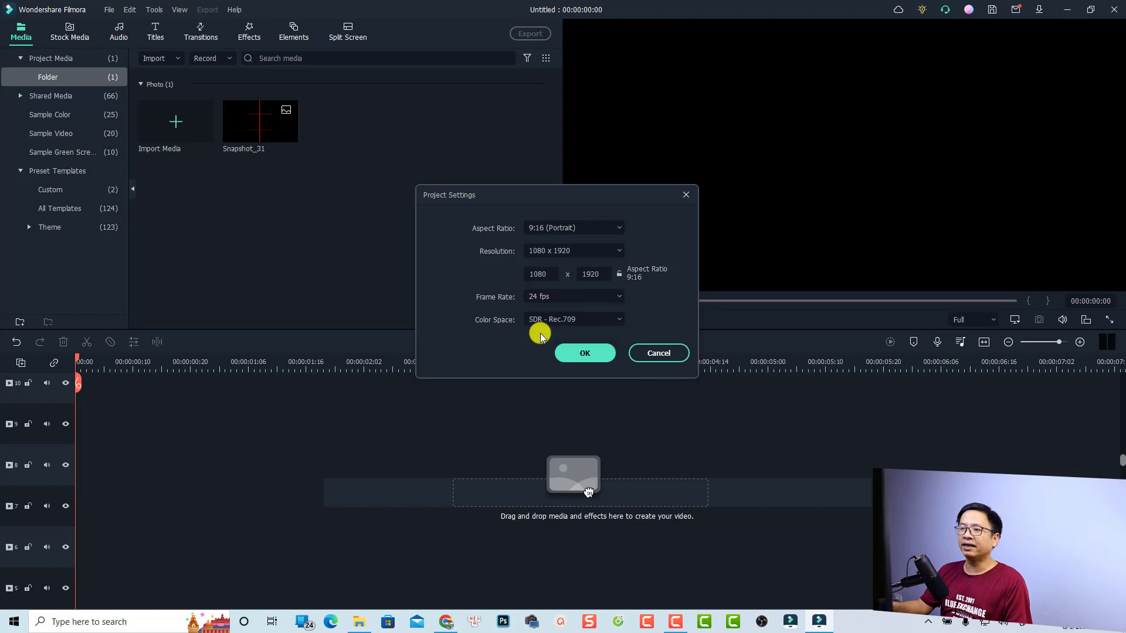
click(575, 354)
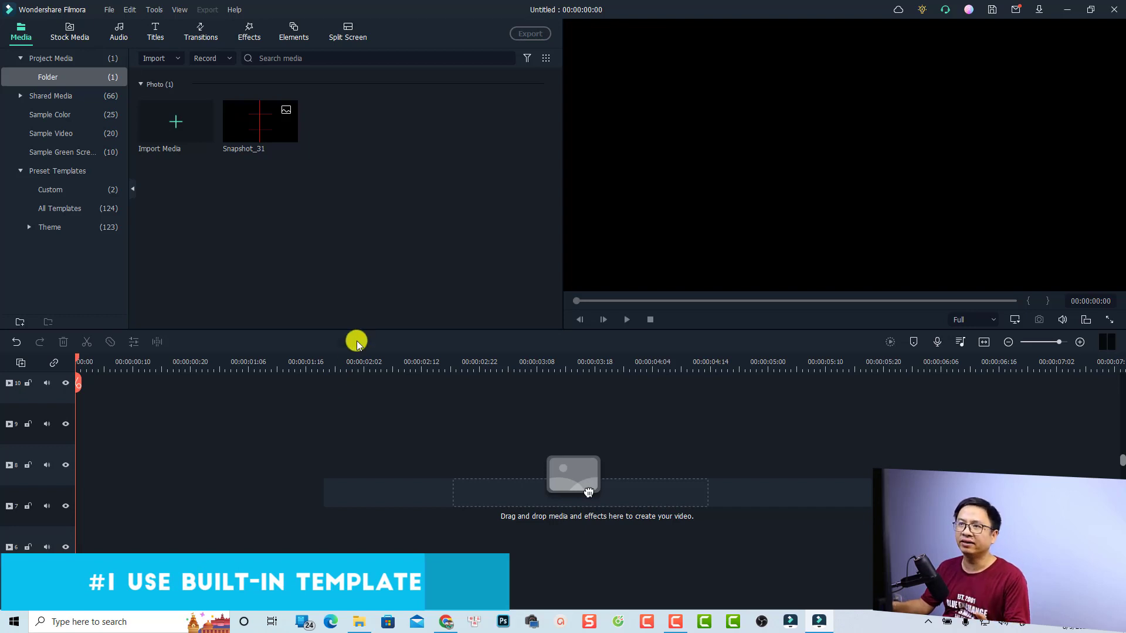
Place the Split Screen 22 template at the start of video track 8 and play its animation
click(344, 41)
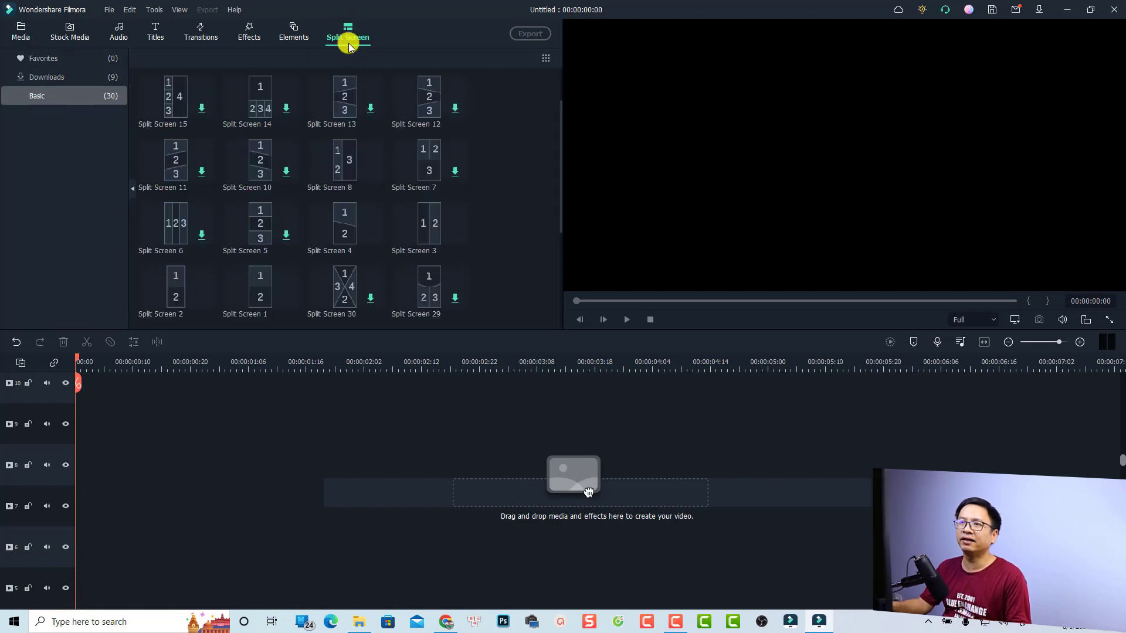
scroll(407, 238, down, 3)
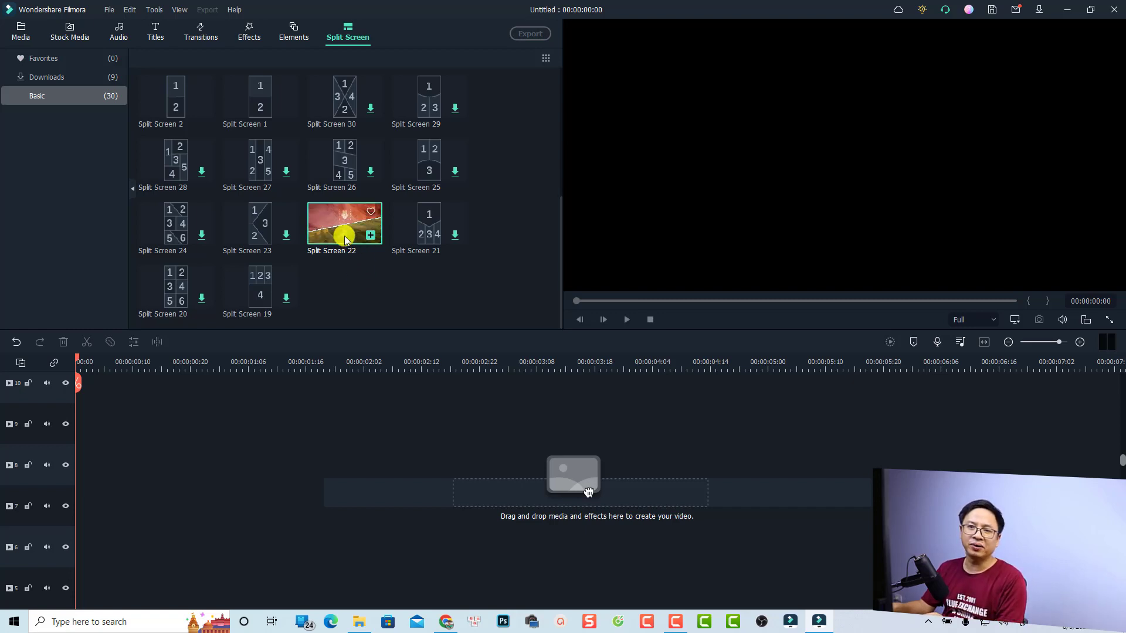
drag(344, 236, 163, 480)
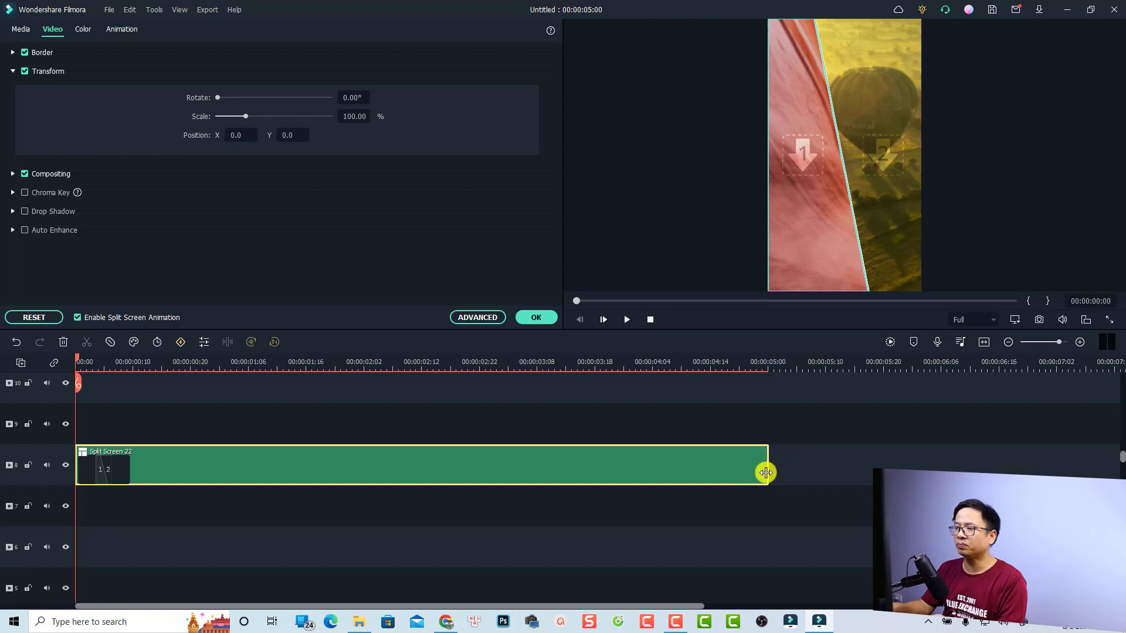
mouse_move(766, 473)
mouse_down()
mouse_move(1021, 469)
mouse_move(1036, 455)
mouse_move(448, 455)
mouse_move(767, 465)
mouse_up()
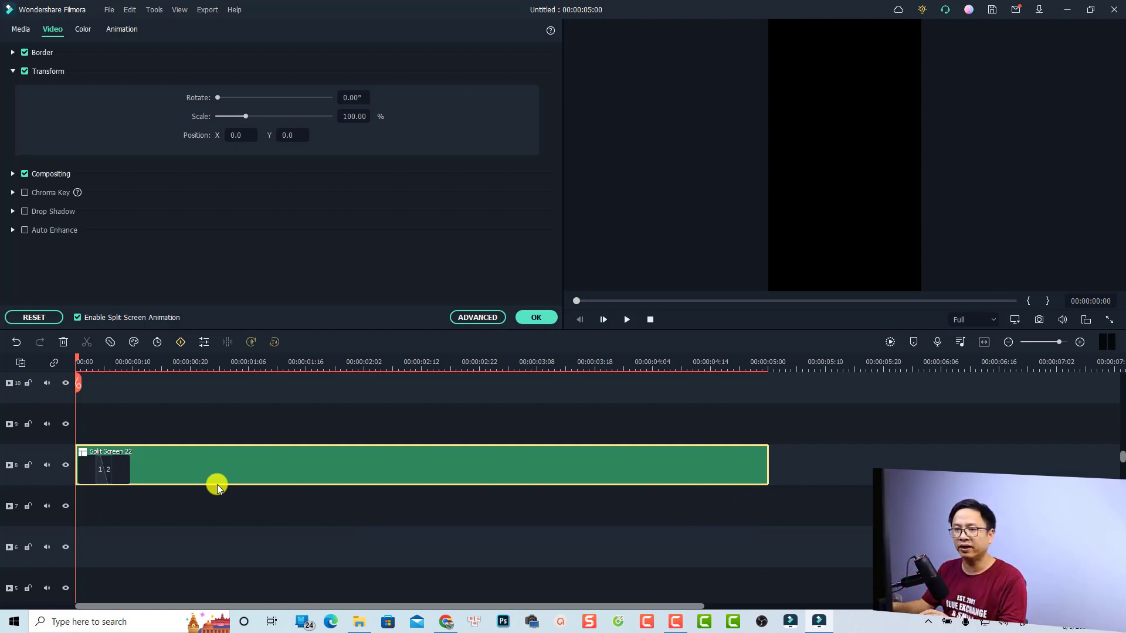
key(space)
key(space)
key(space)
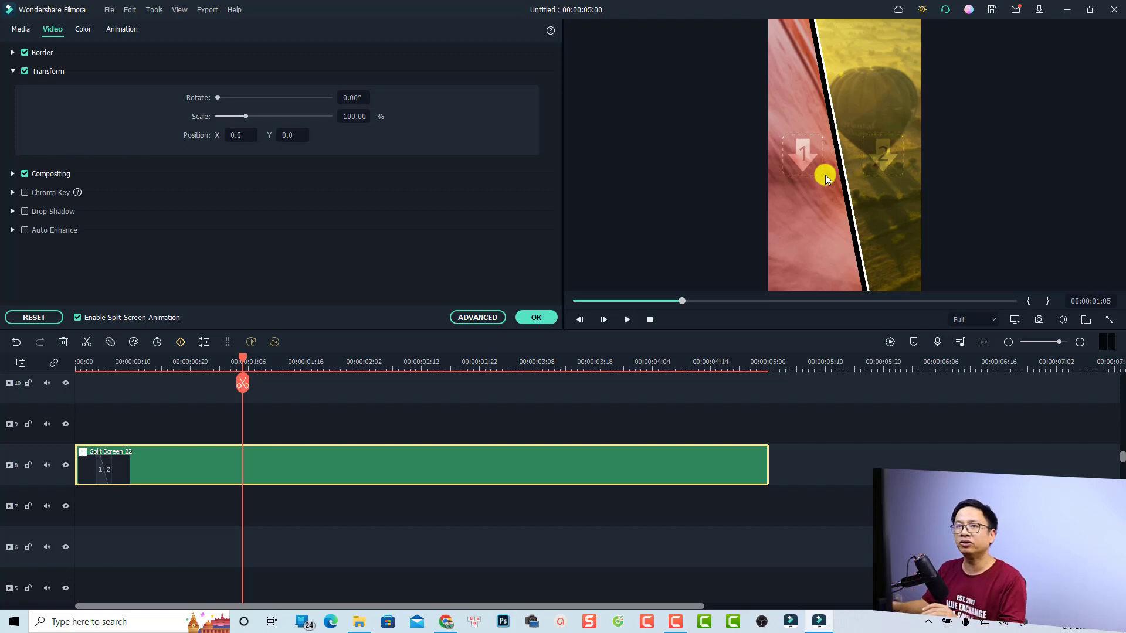
Put the sample video Travel 01 into pane 1 of the split screen and enlarge it to fill the pane
click(19, 30)
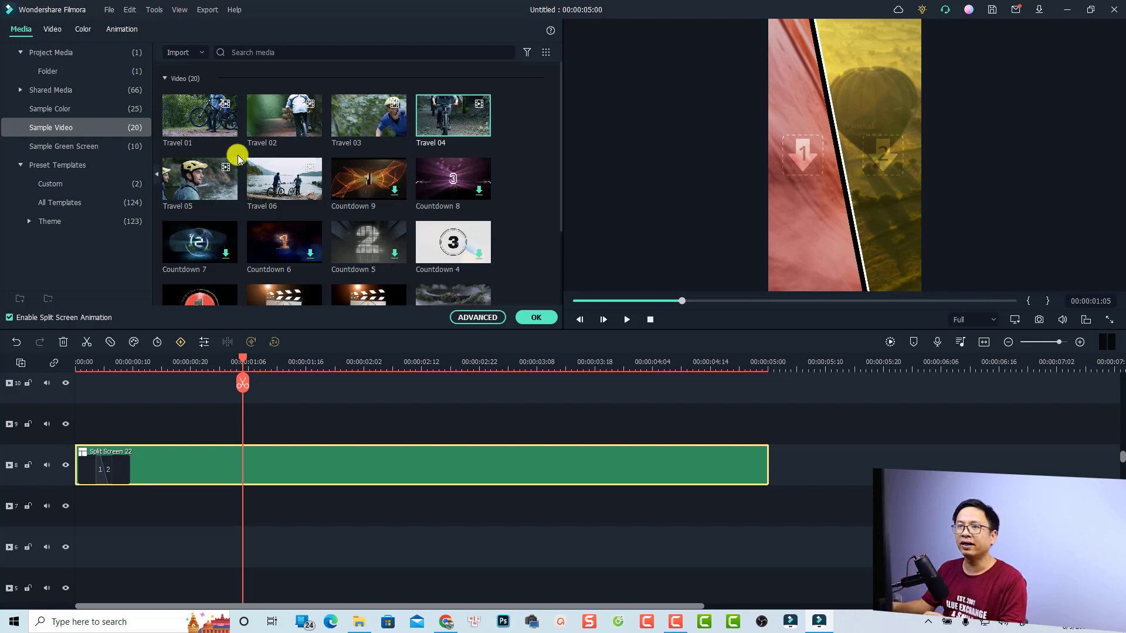
click(191, 131)
drag(191, 130, 798, 200)
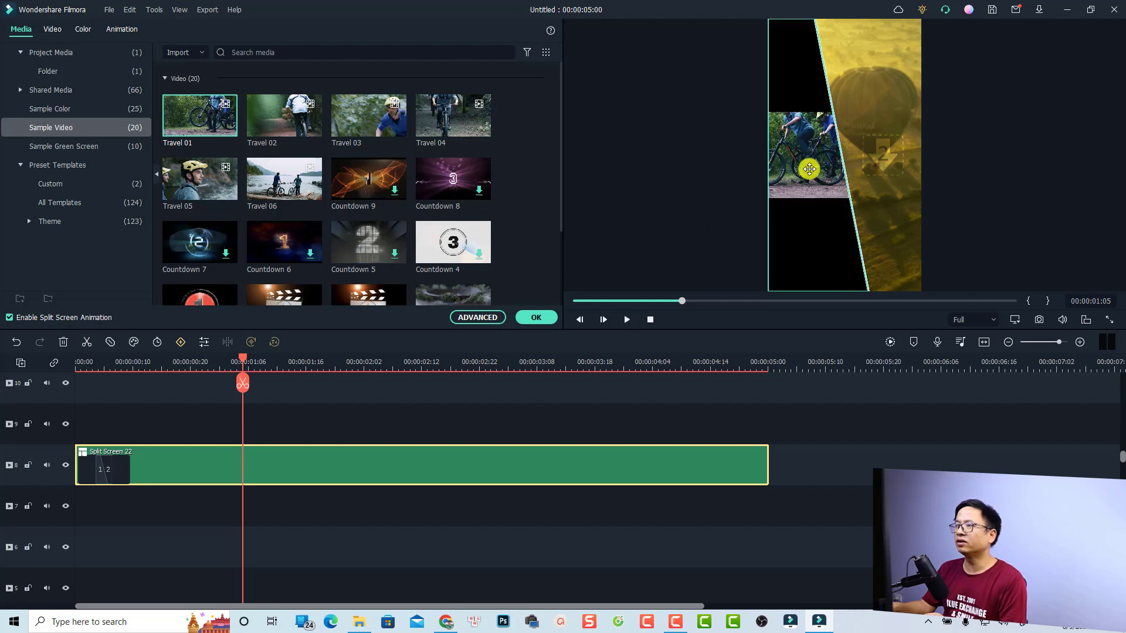
click(803, 174)
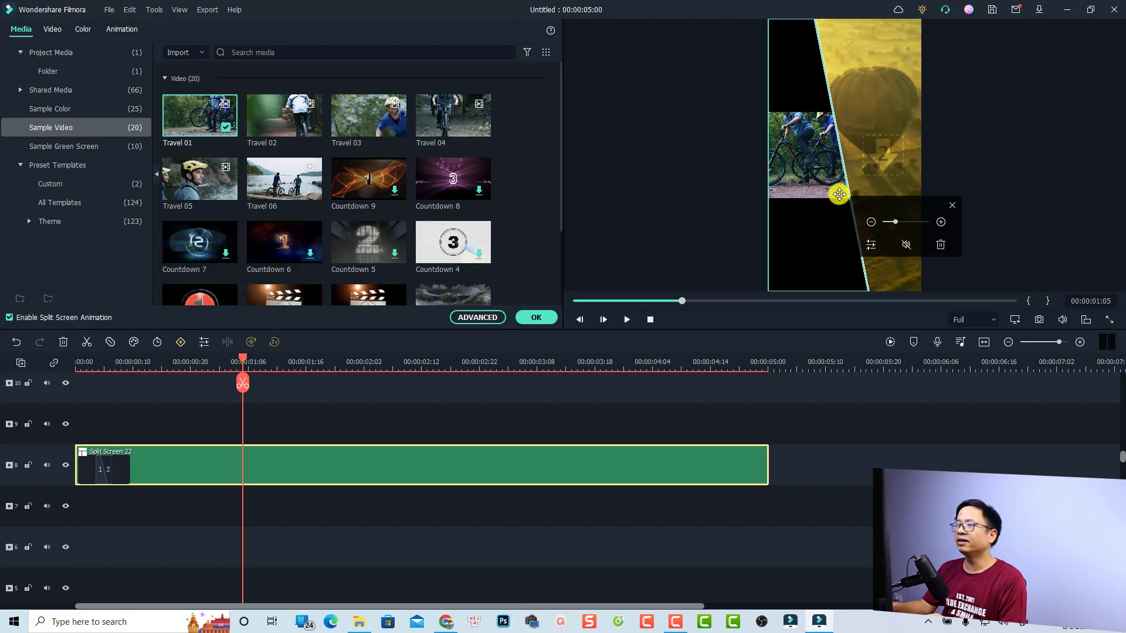
drag(897, 223, 923, 230)
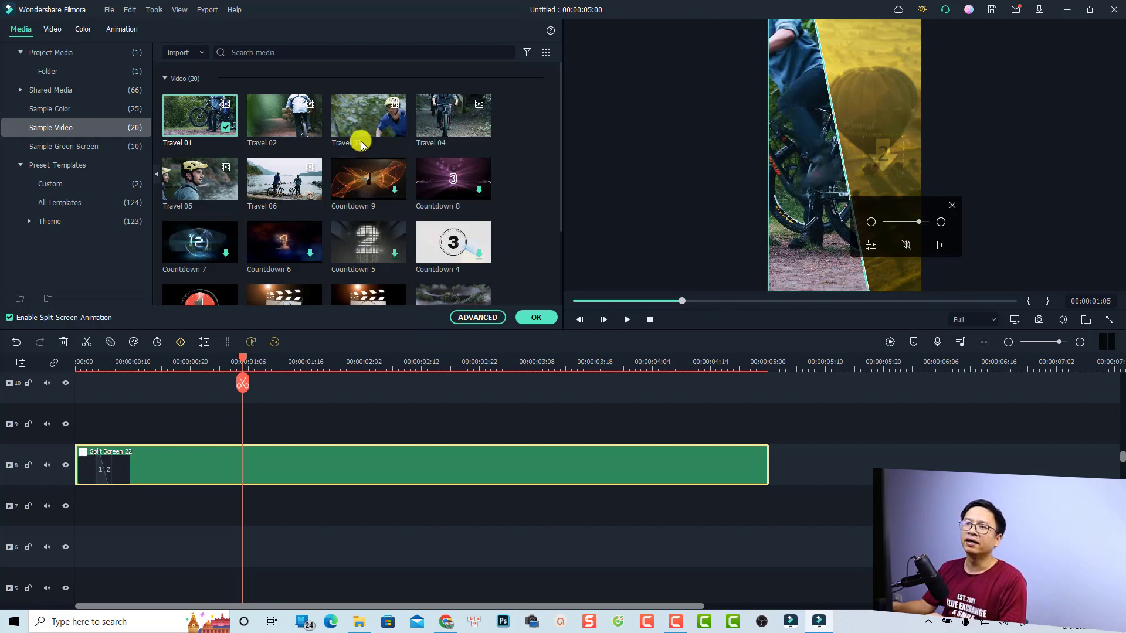
Put the sample video Travel 03 into pane 2 of the split screen and enlarge it to fill the pane
mouse_move(346, 120)
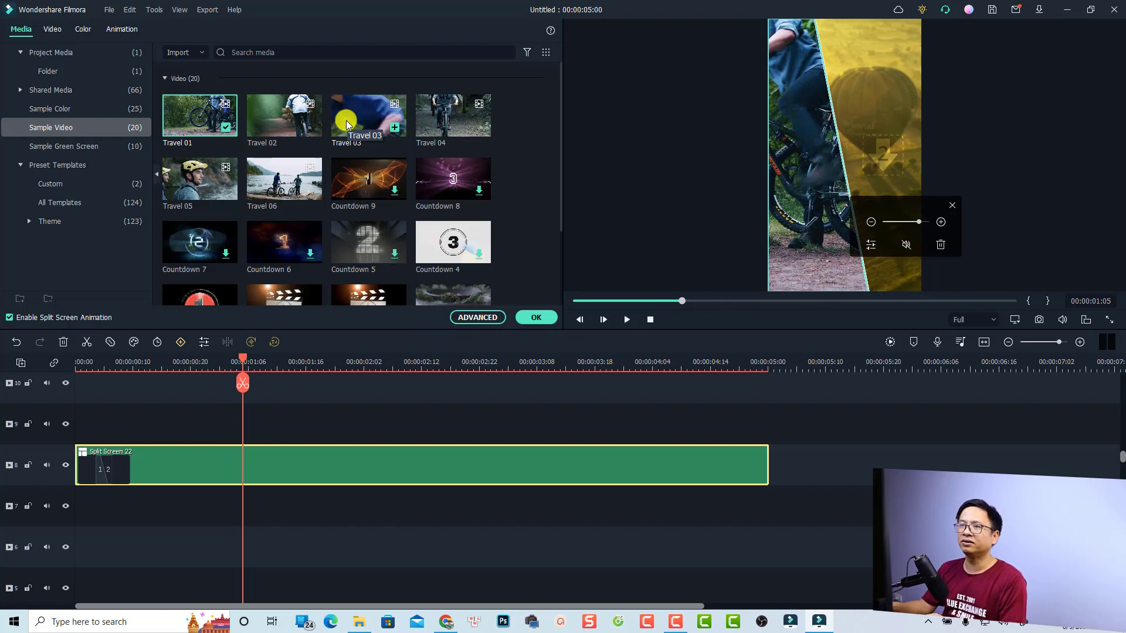
drag(346, 120, 867, 138)
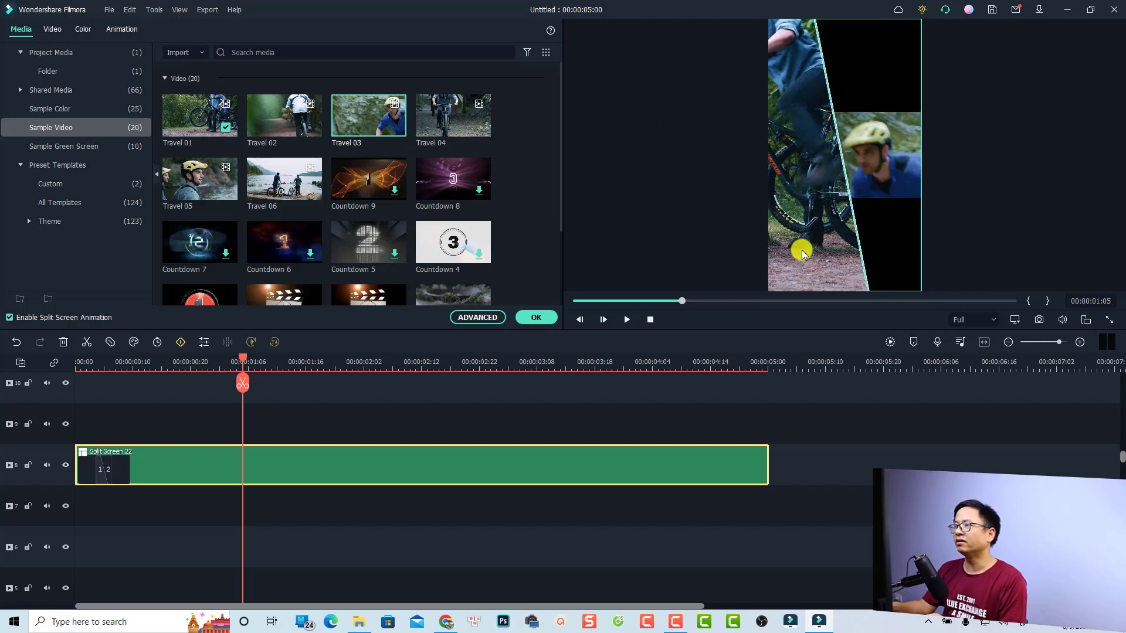
click(870, 169)
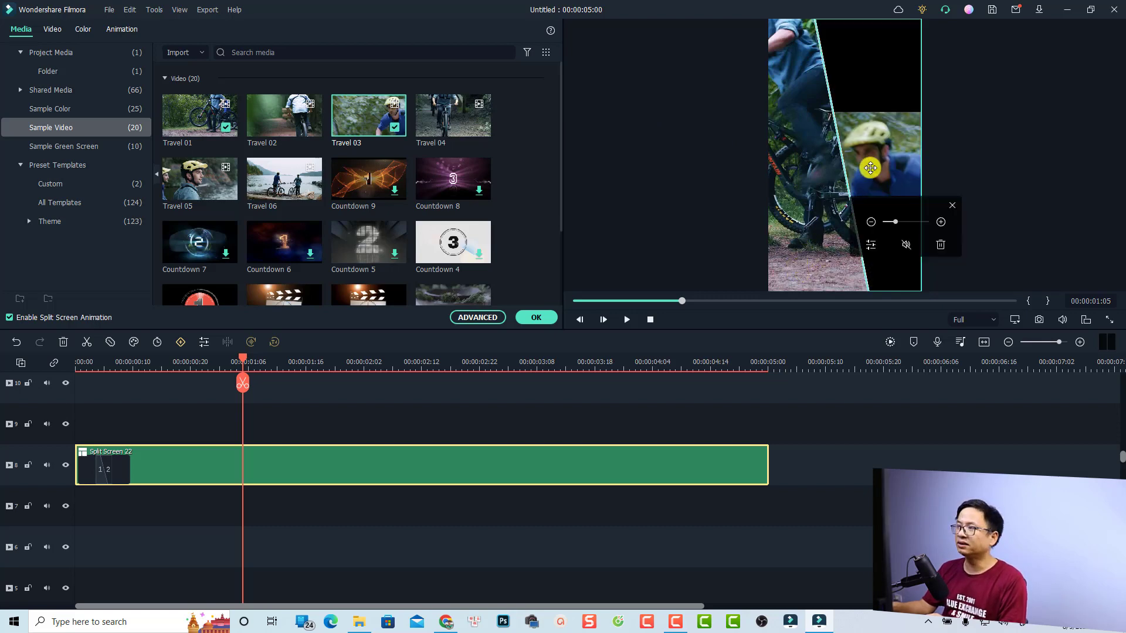
drag(890, 223, 919, 227)
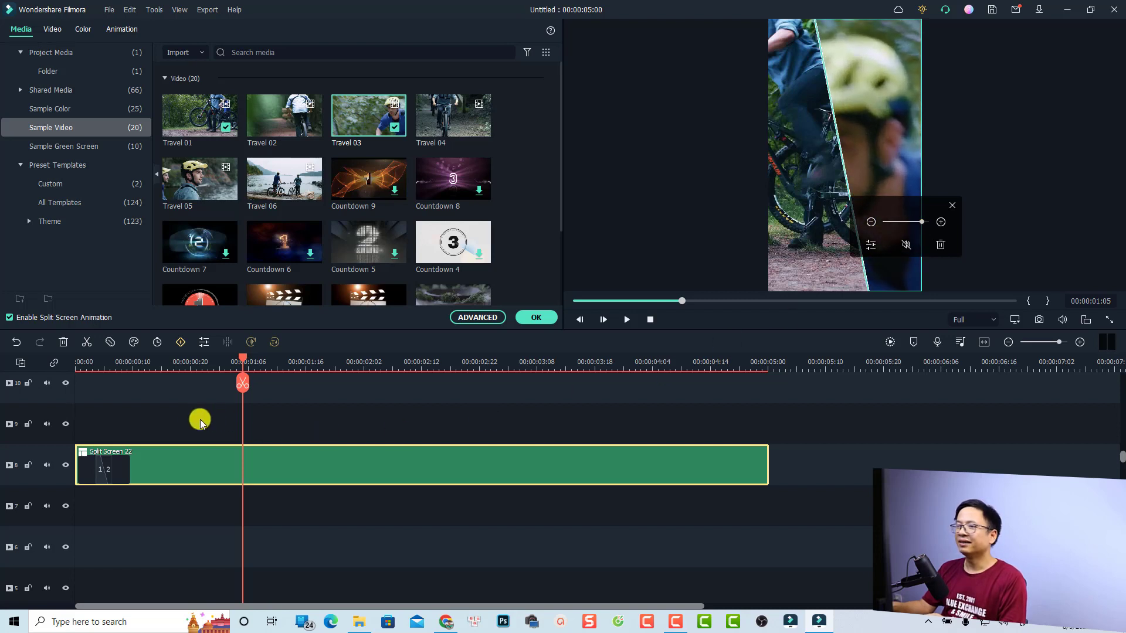
Play the split screen from the start in the normal preview and in the vertical screen preview, then restore the normal preview
click(82, 367)
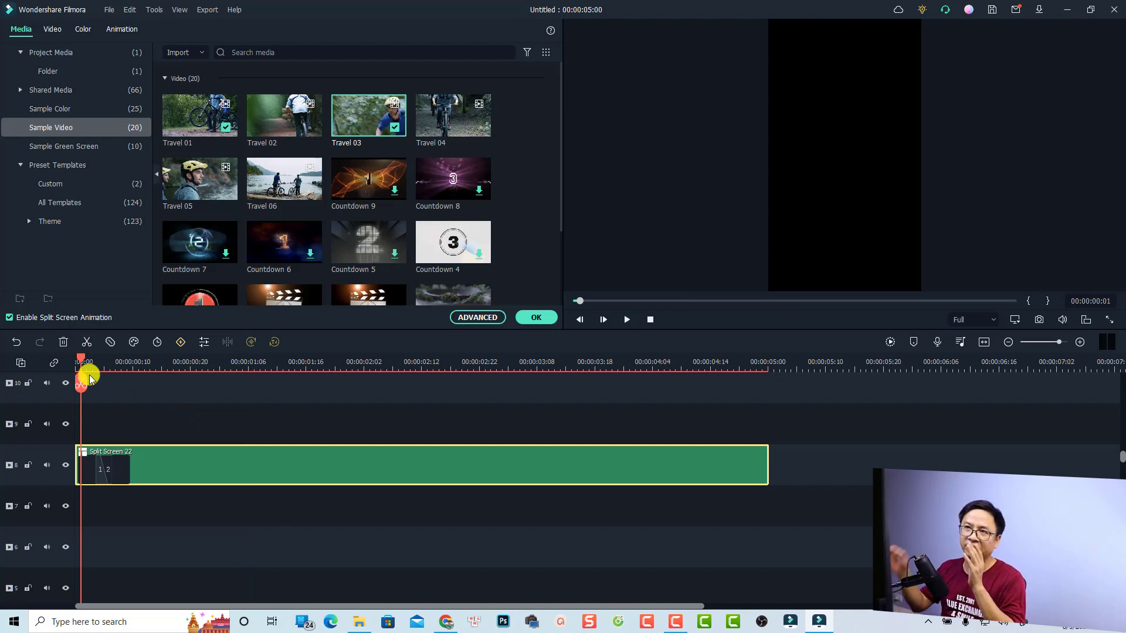
key(space)
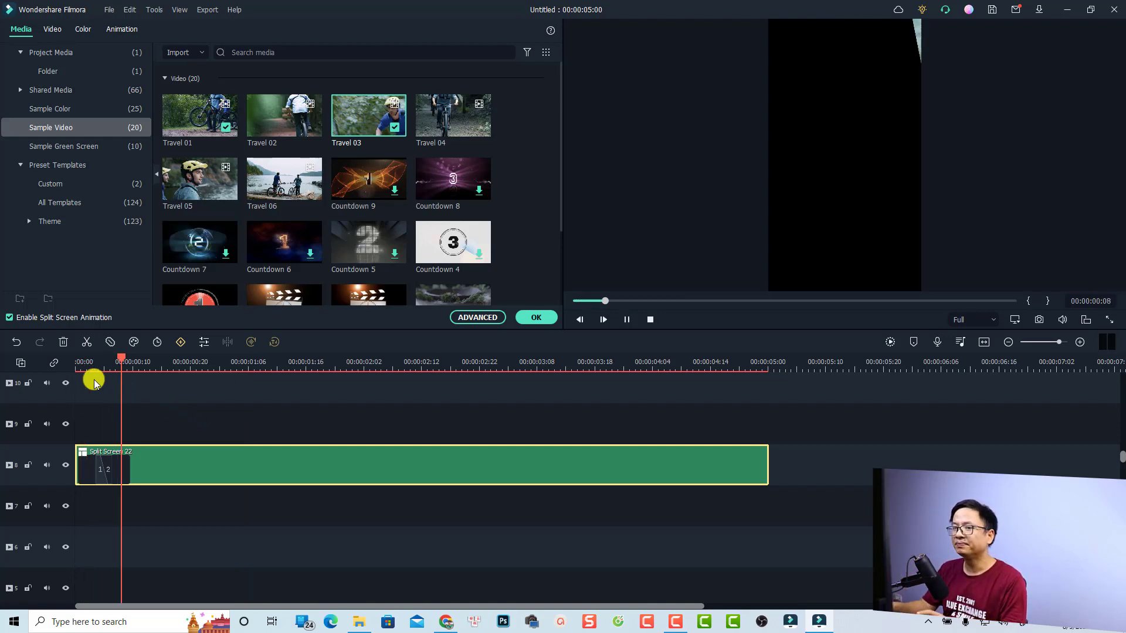
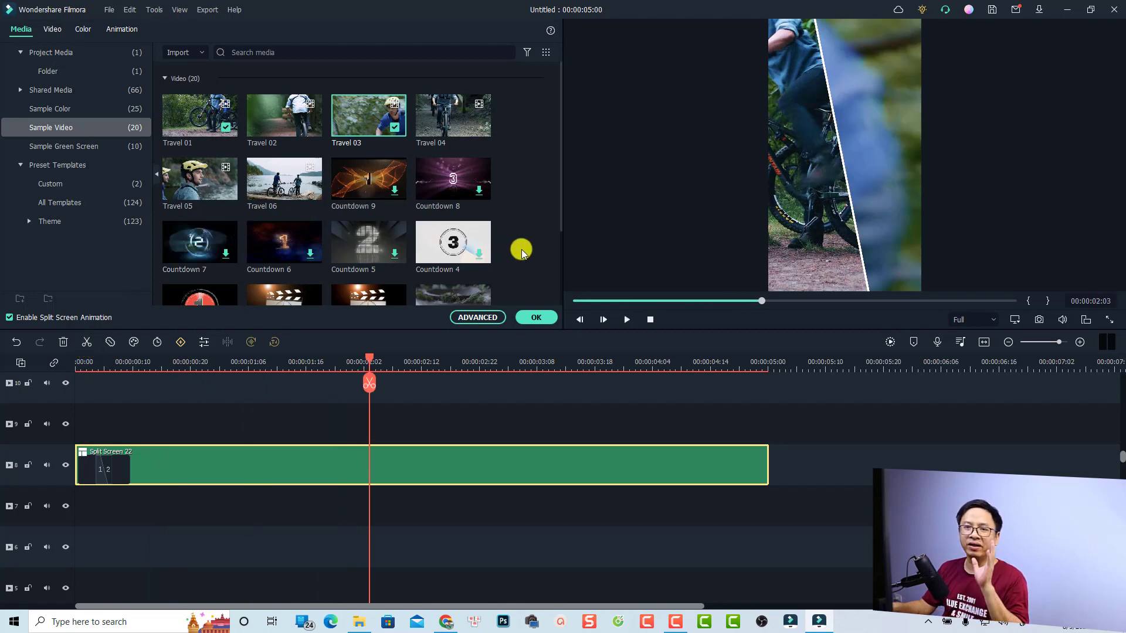
click(798, 146)
right_click(798, 146)
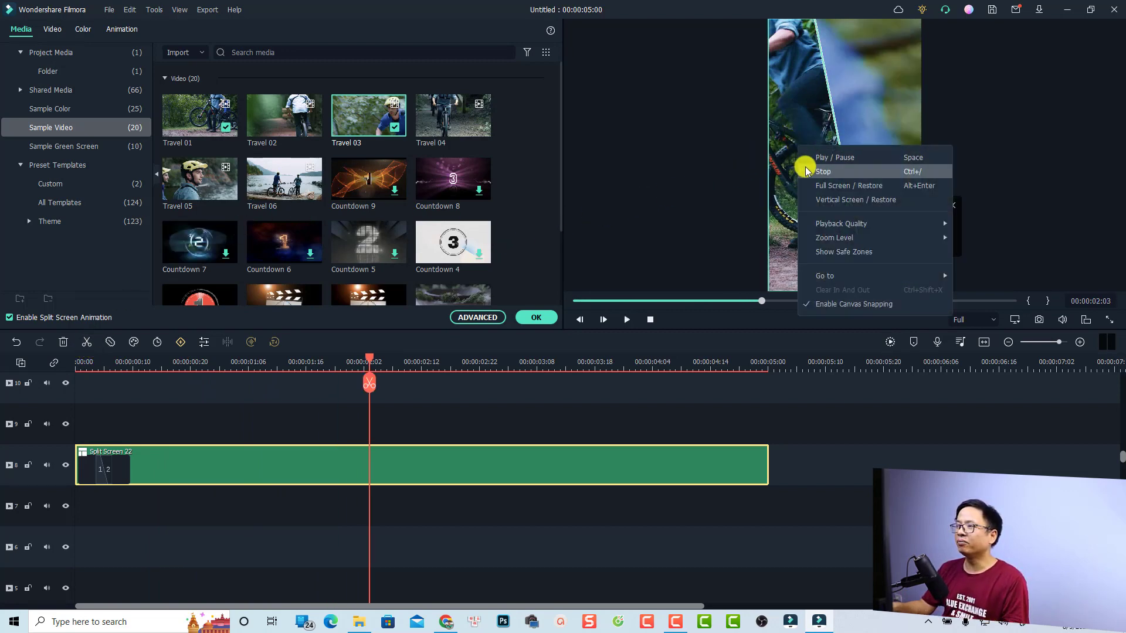
click(827, 200)
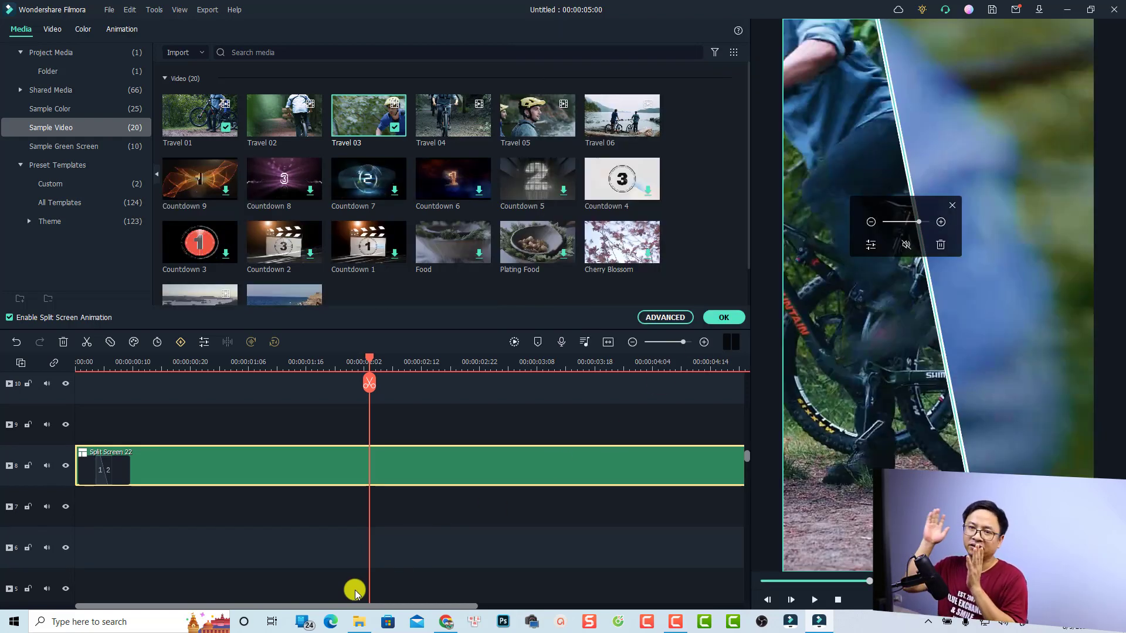
click(81, 368)
key(space)
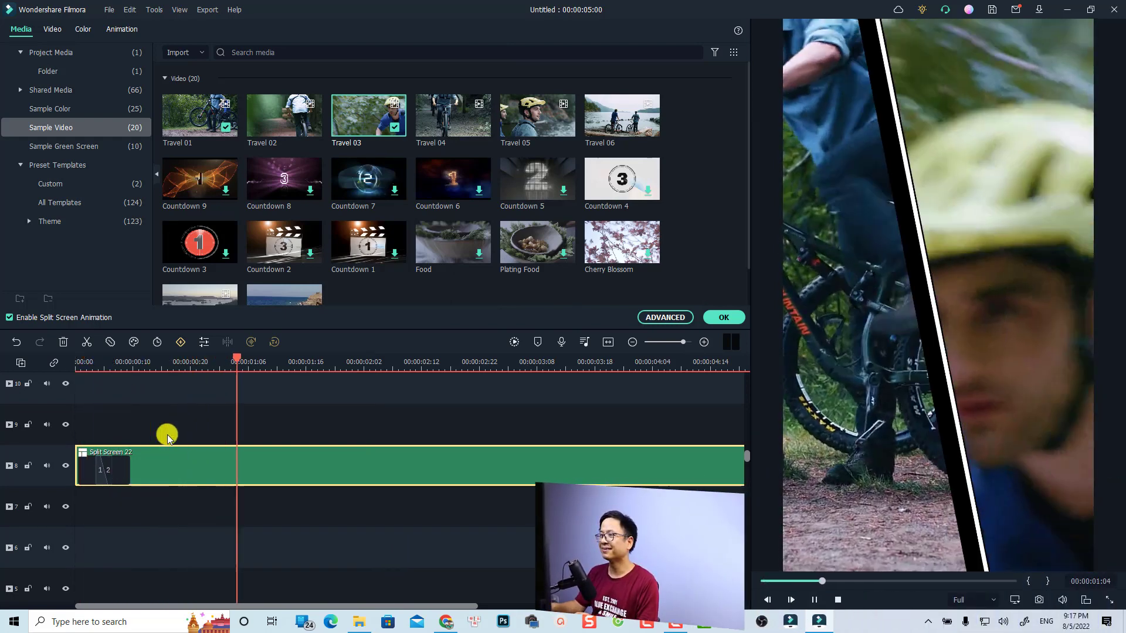
key(space)
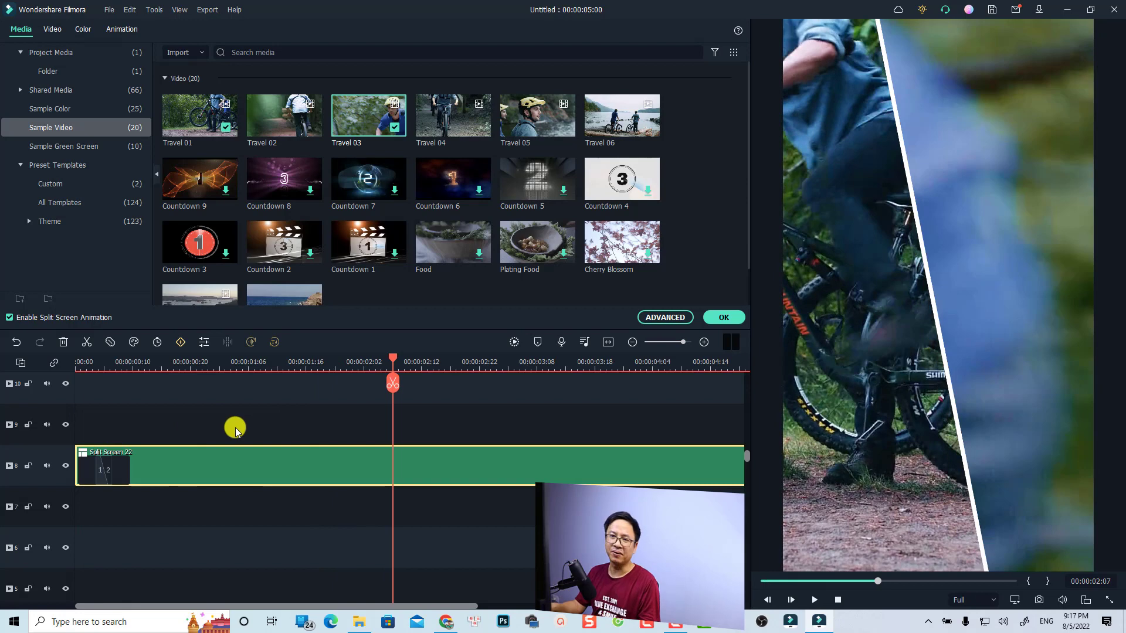
right_click(902, 345)
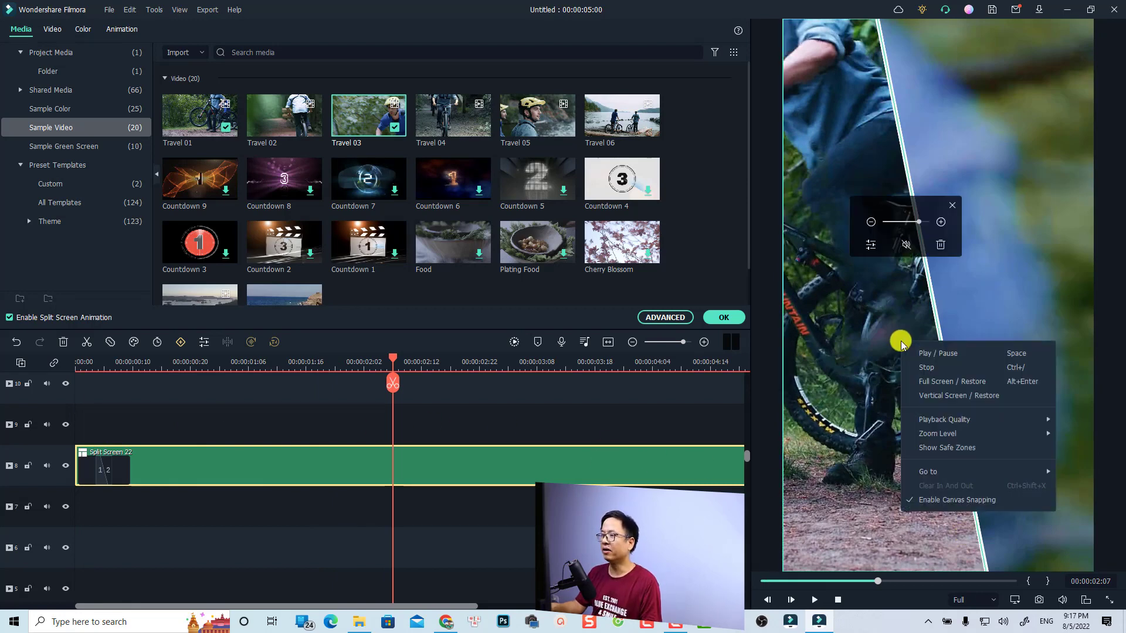
click(931, 397)
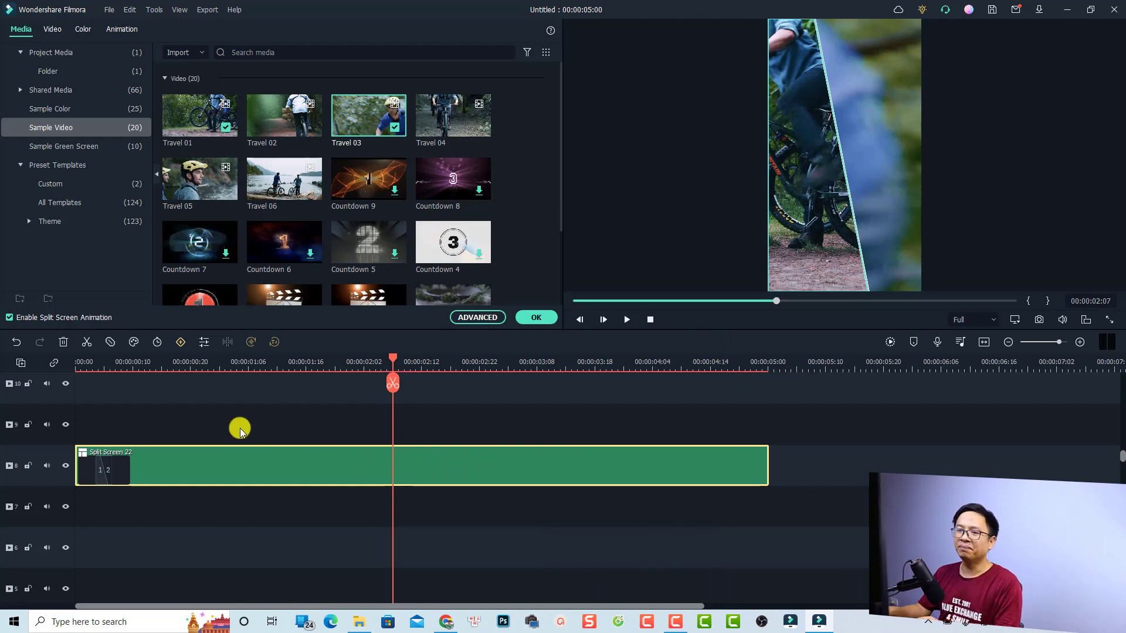
Delete the Split Screen 22 clip from the timeline
click(239, 427)
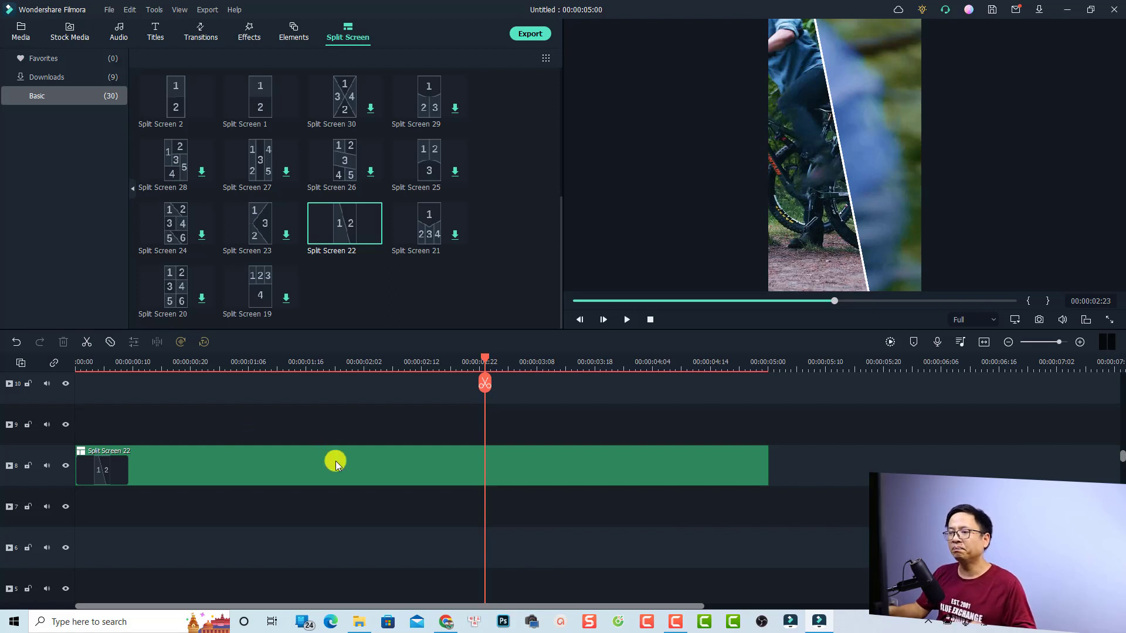
key(Delete)
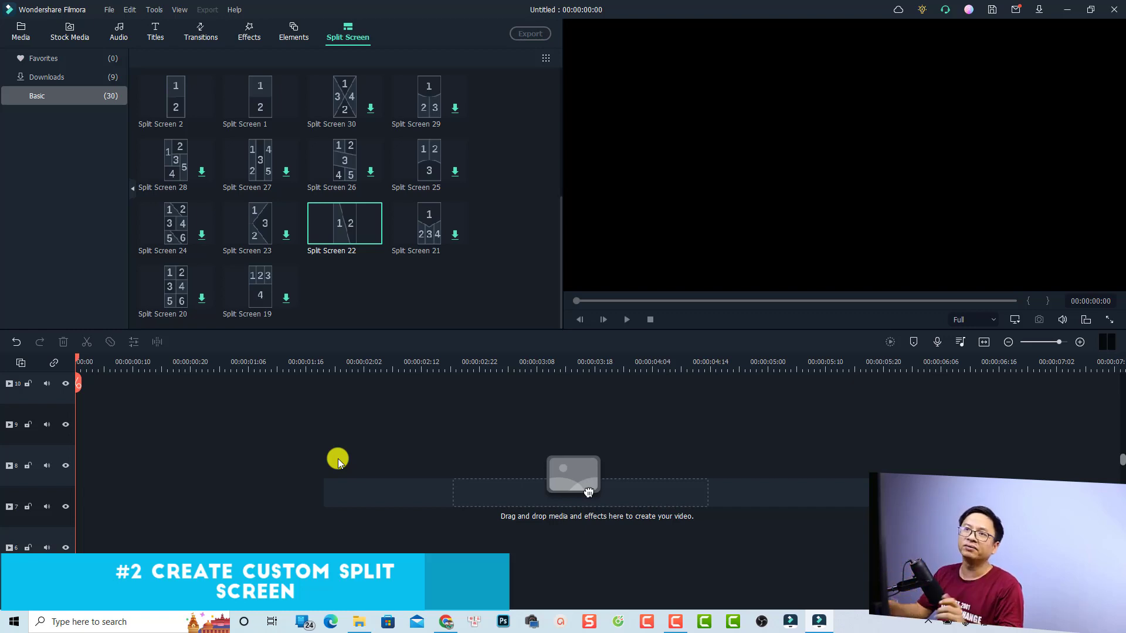
Add the White sample color at the start of video track 6 and shrink its height to a thin line along the frame's bottom edge
click(21, 35)
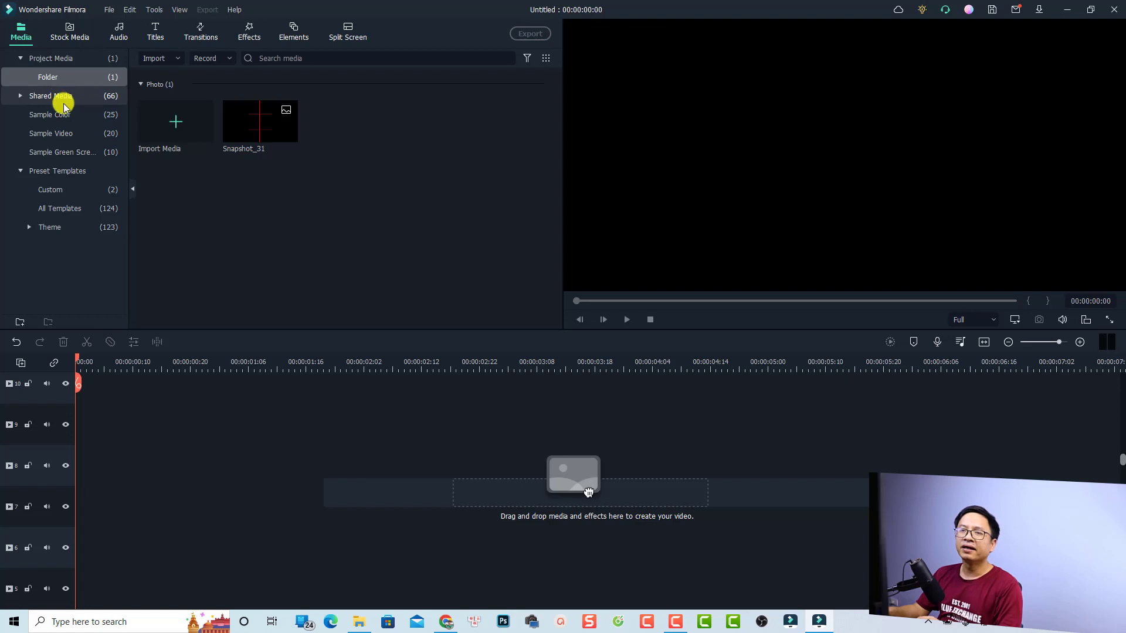
click(53, 115)
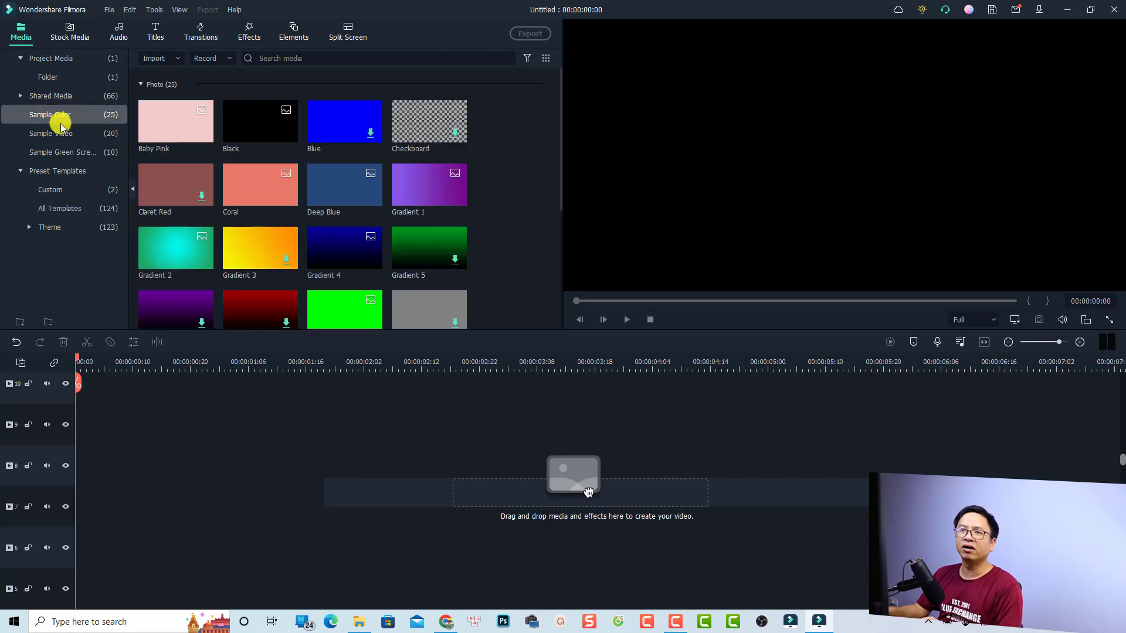
scroll(300, 253, down, 2)
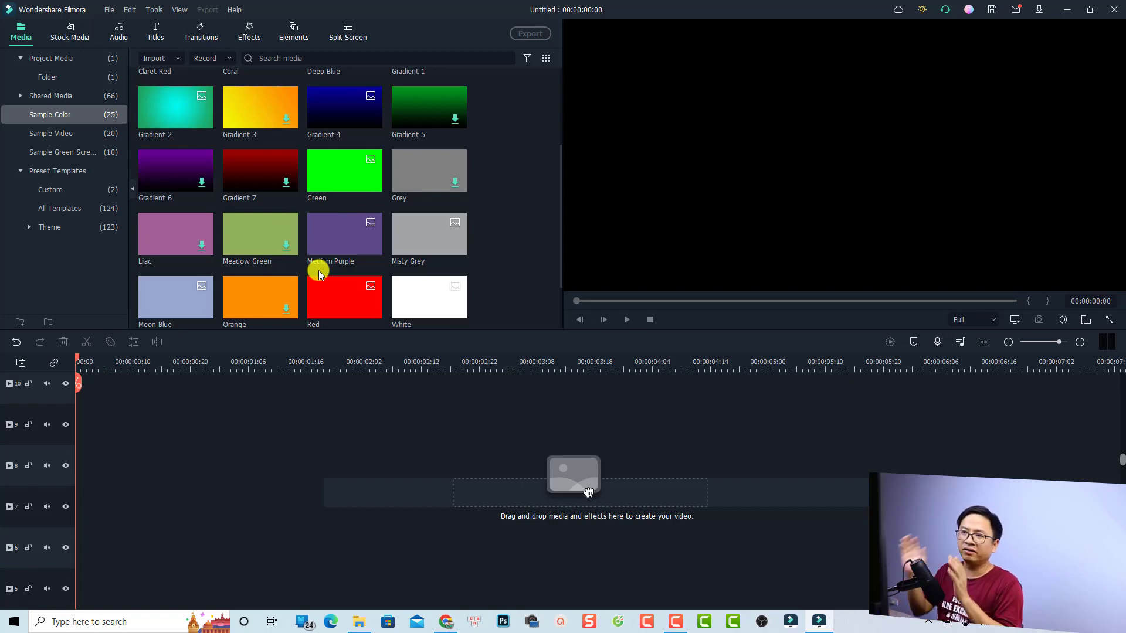
drag(402, 302, 66, 546)
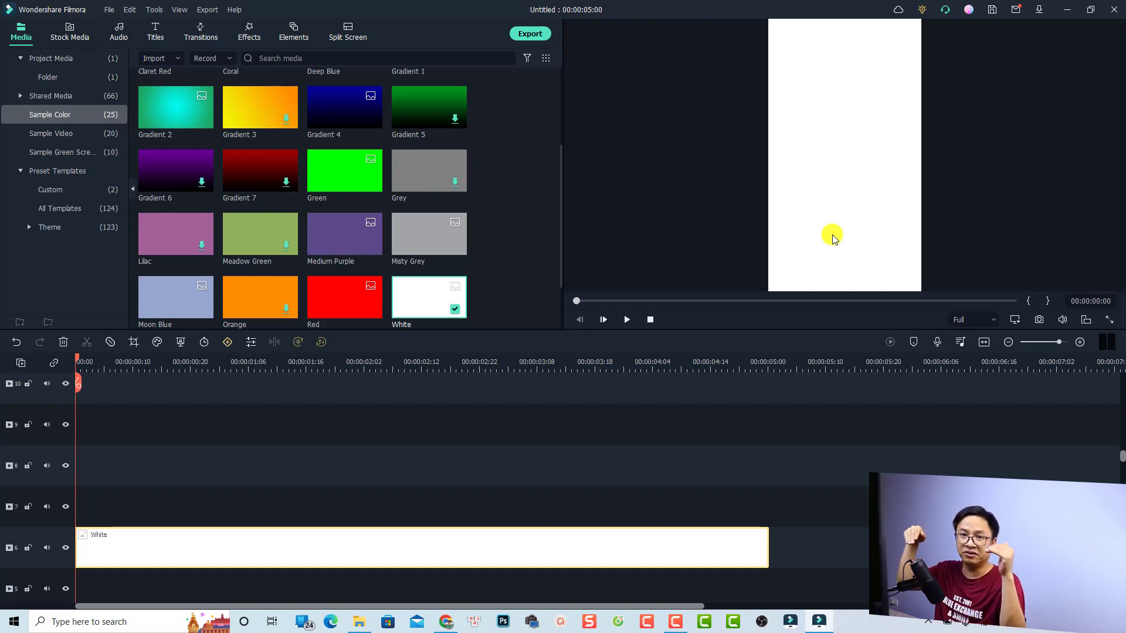
click(875, 170)
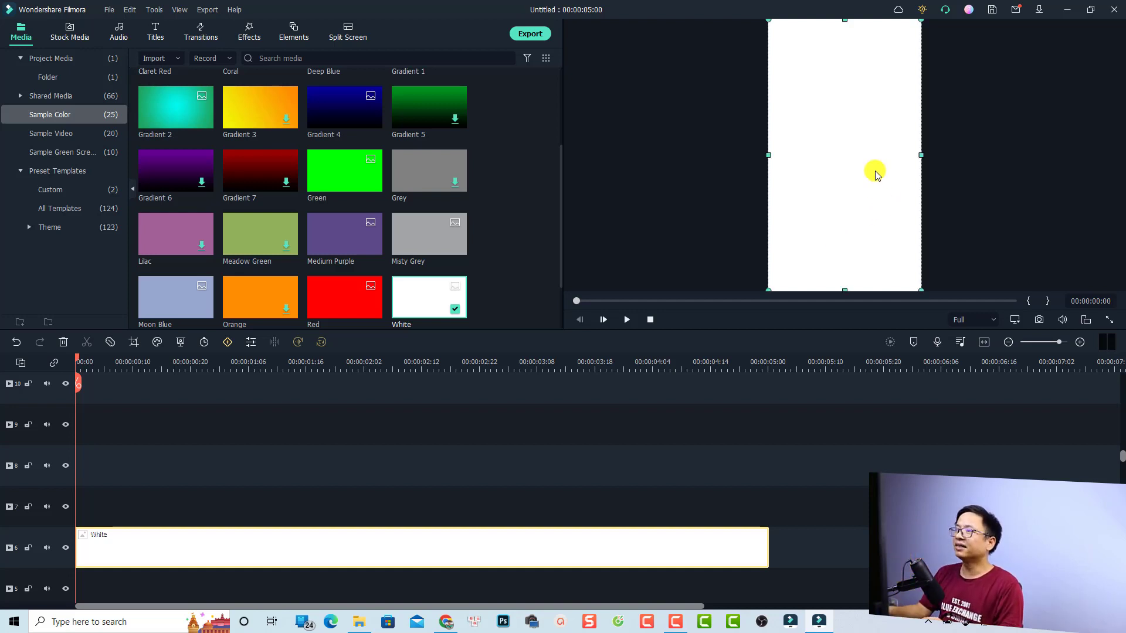
drag(845, 21, 842, 286)
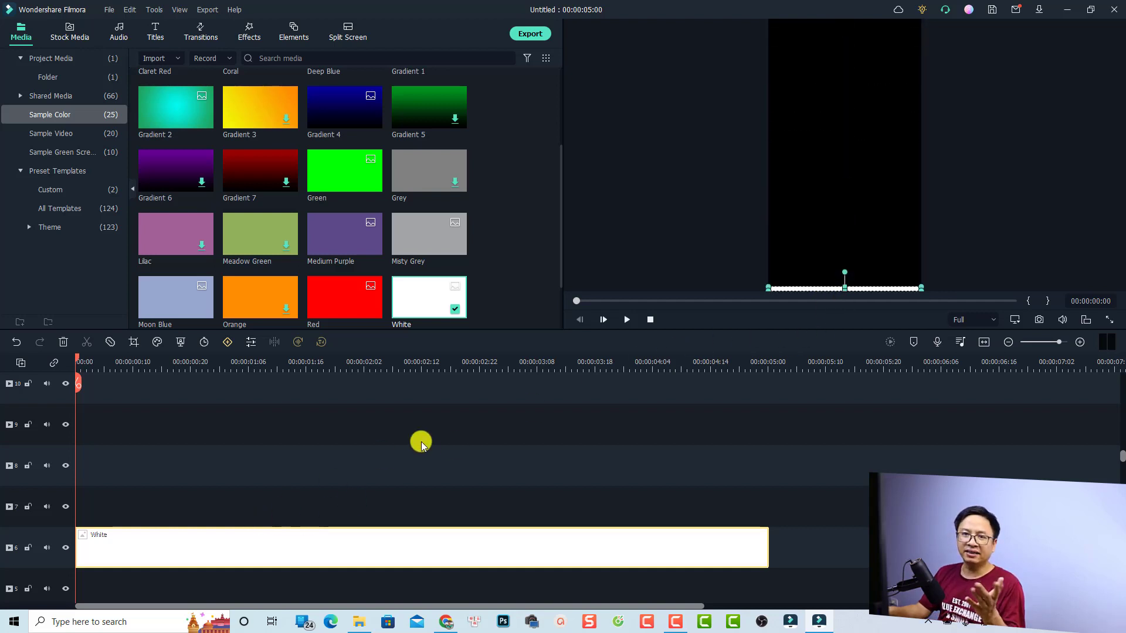
Move the white line up to the boundary of the frame's lower third and copy its clip
drag(824, 289, 827, 195)
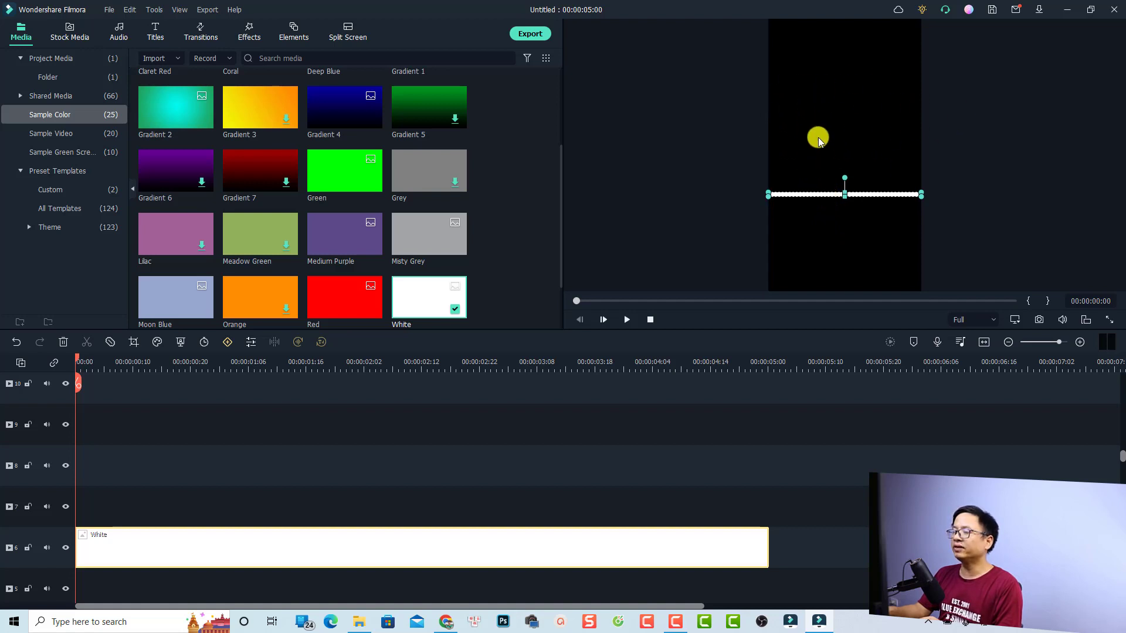
right_click(195, 556)
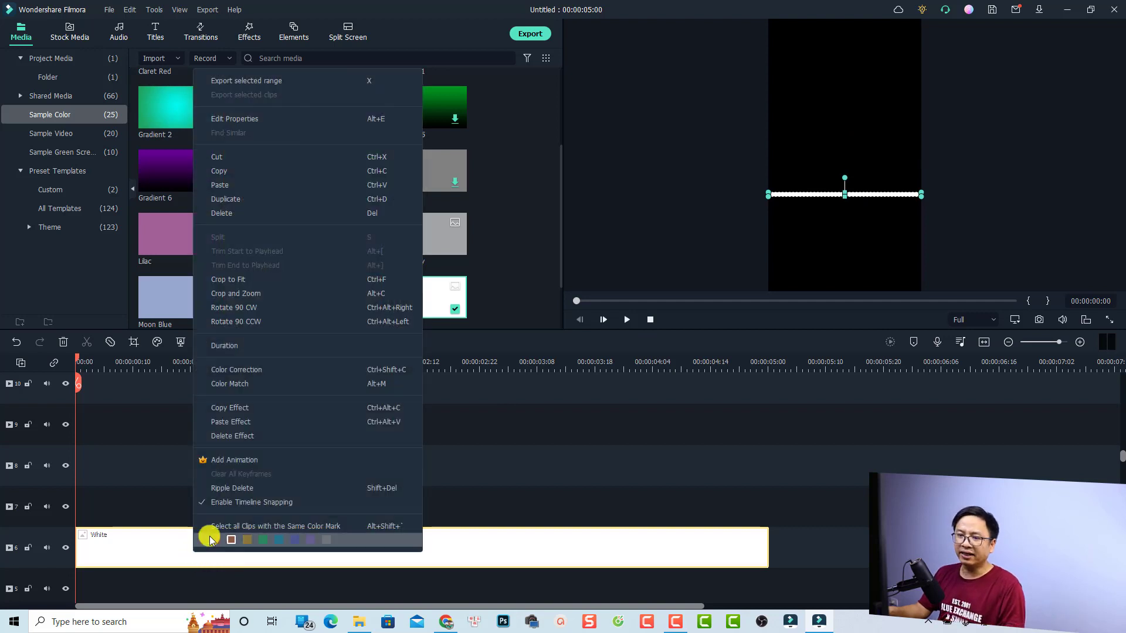
click(224, 173)
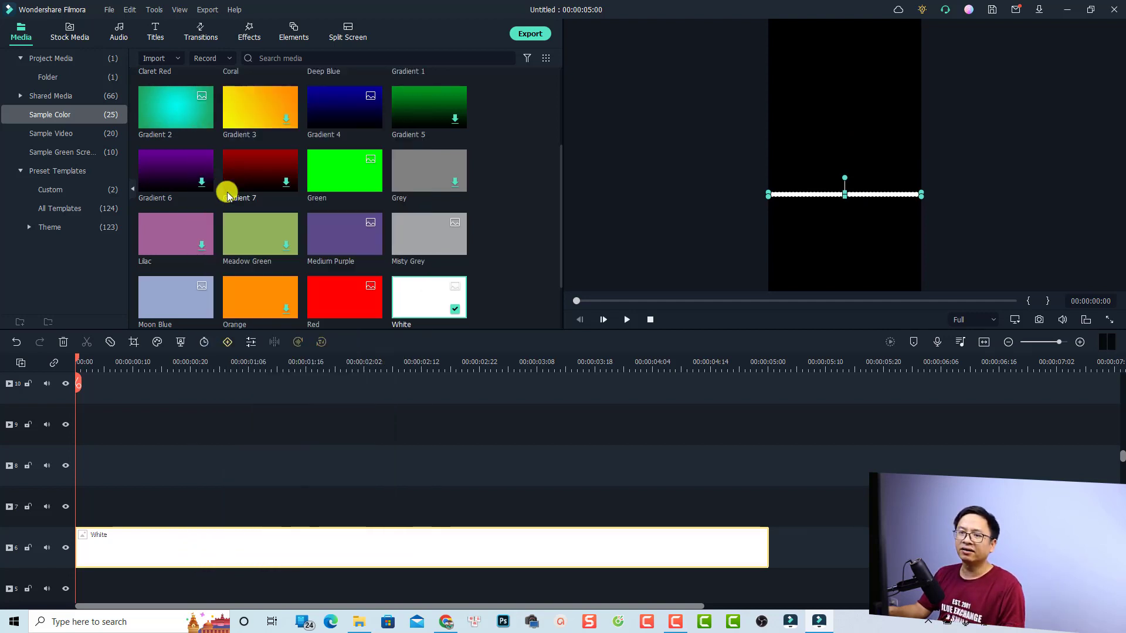
With track 6 locked, paste a copy of the white line on track 7 and move it up to the frame's upper third
click(28, 548)
key(ctrl+v)
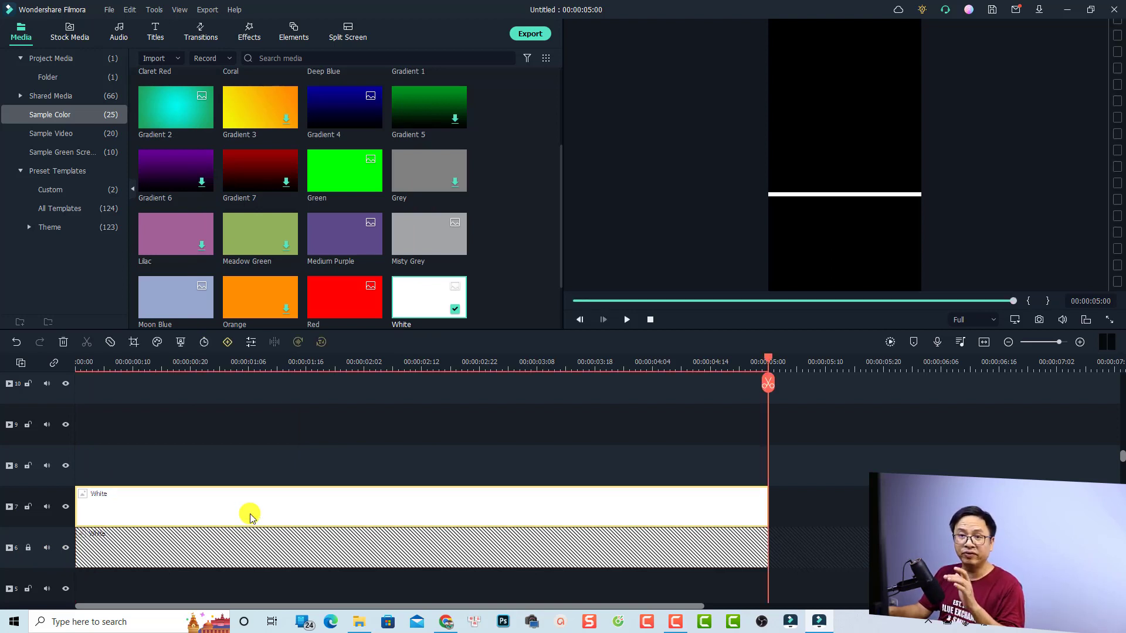
click(843, 194)
drag(843, 194, 834, 95)
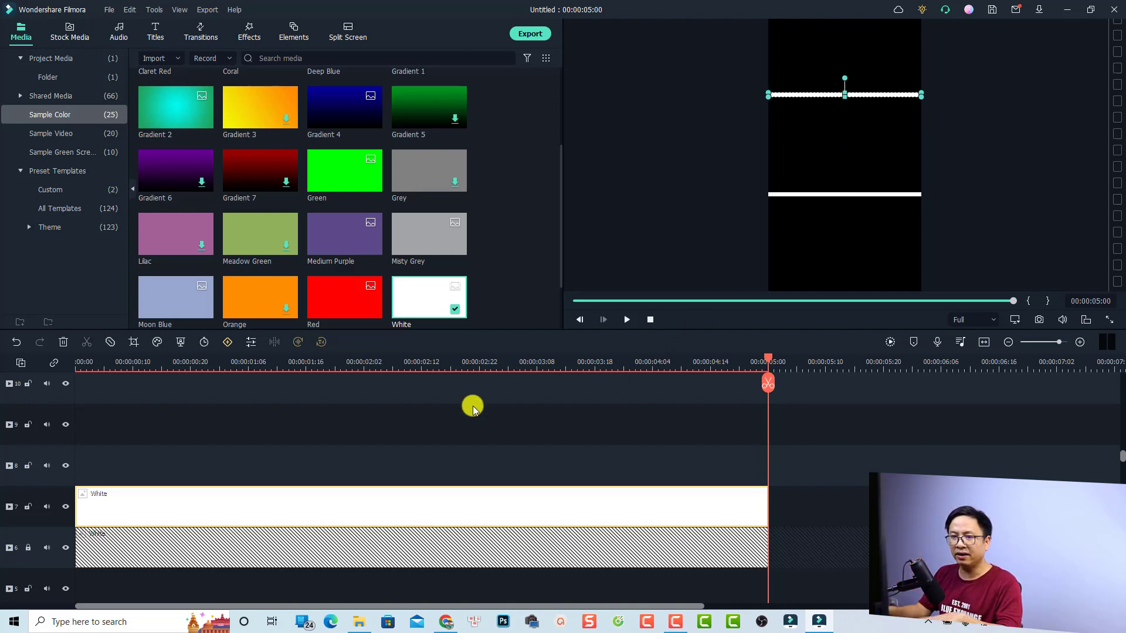
Lock track 7 and place another copy of the White clip at the start of track 8
click(27, 508)
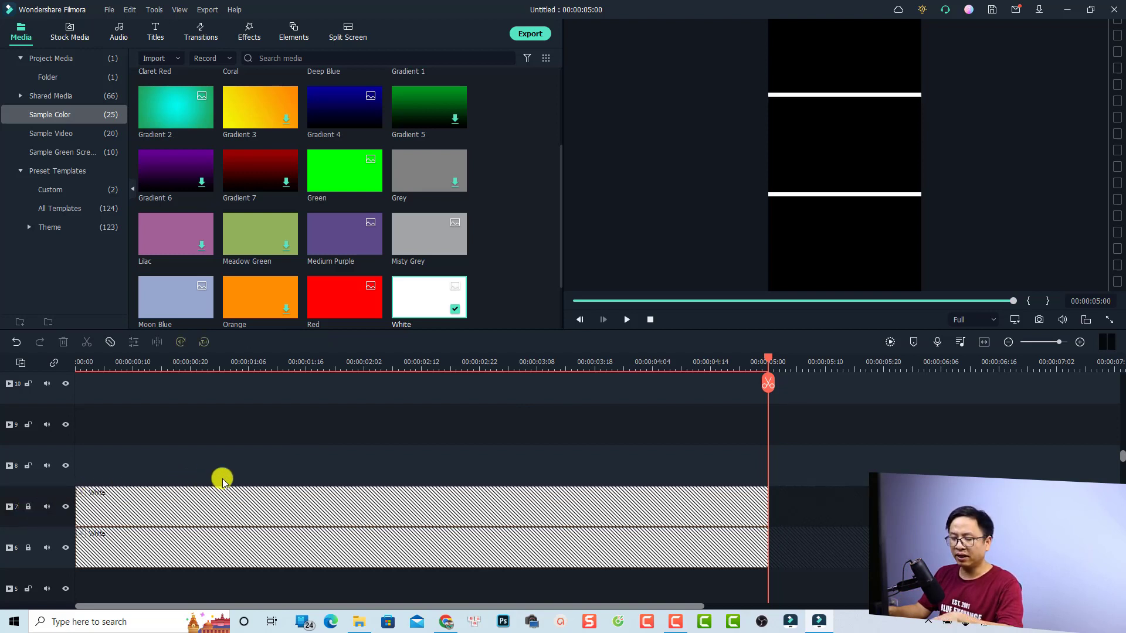
key(ctrl+v)
drag(613, 470, 139, 477)
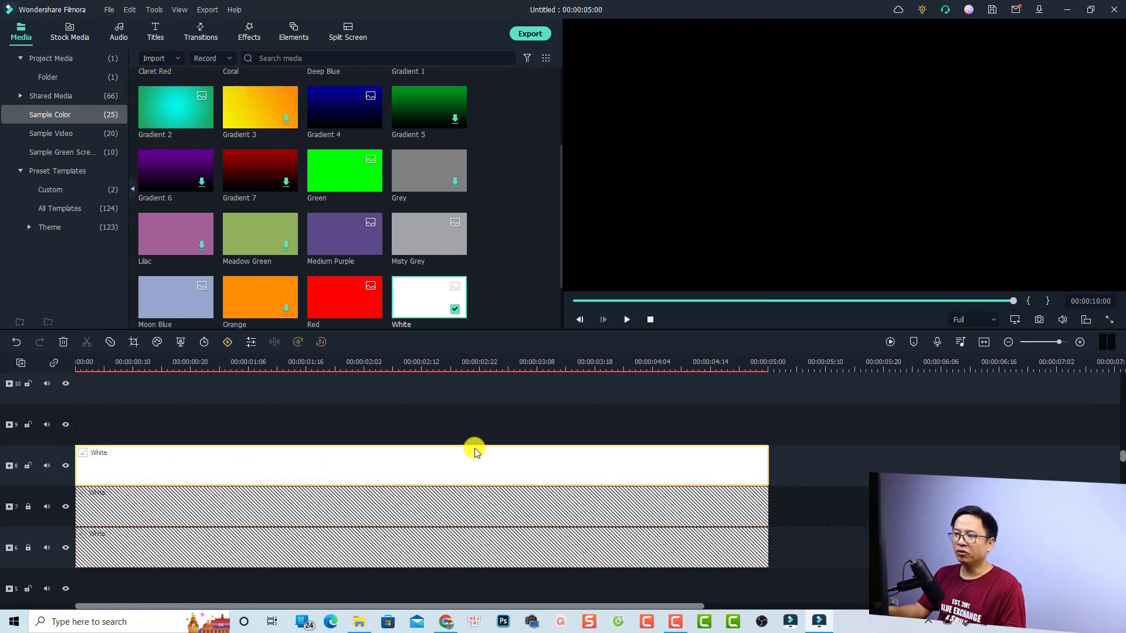
Rotate the track 8 line to vertical, stretch it to the frame's full height, and narrow it to match the horizontal dividers
click(462, 362)
click(838, 95)
drag(843, 77, 799, 98)
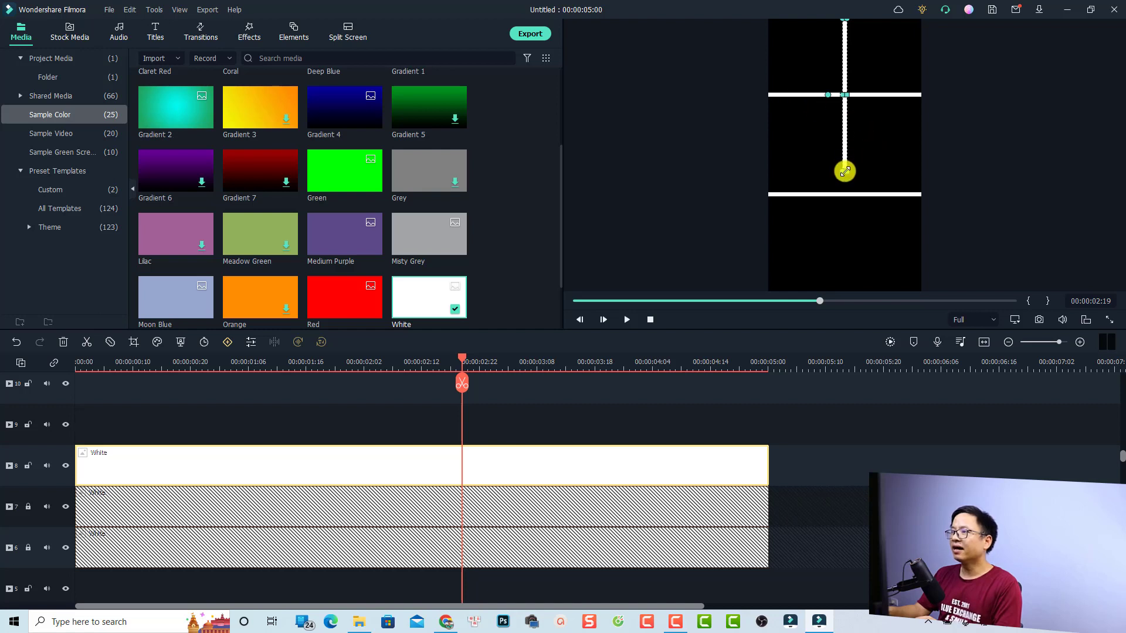
drag(845, 171, 849, 290)
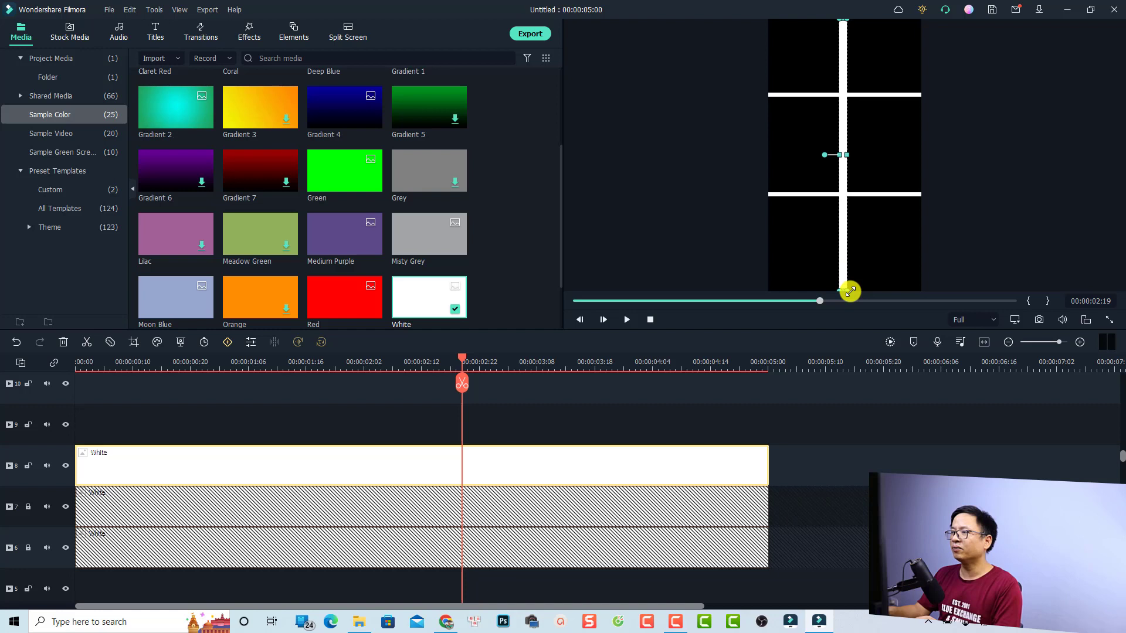
drag(846, 155, 843, 154)
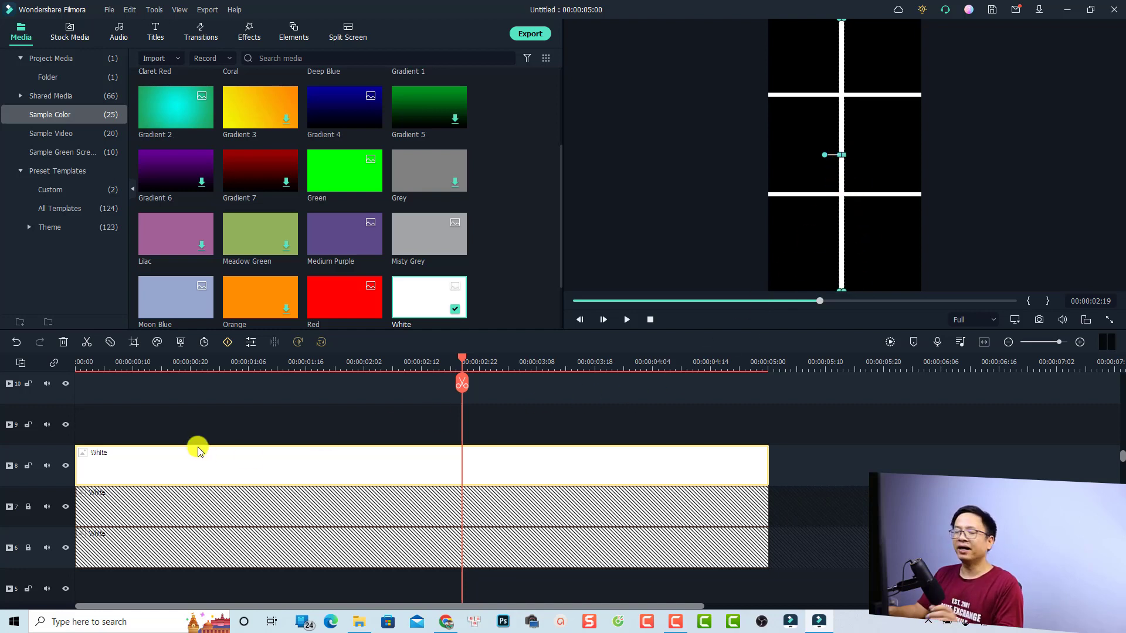
Play the divider grid briefly from the start and capture a snapshot of it into the project media folder
click(81, 365)
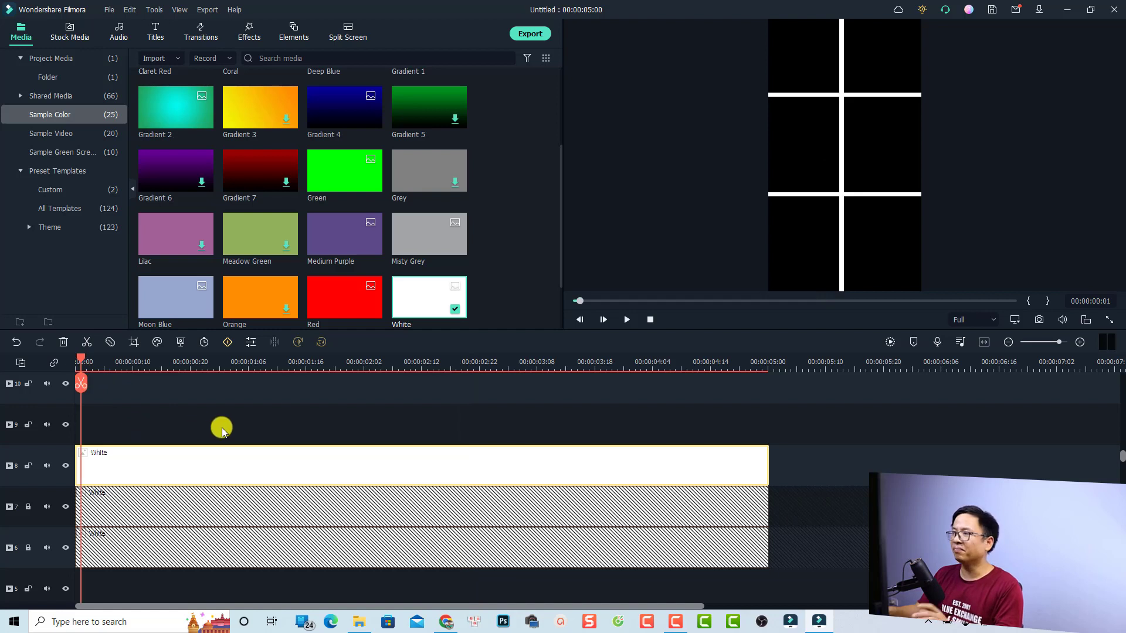
key(space)
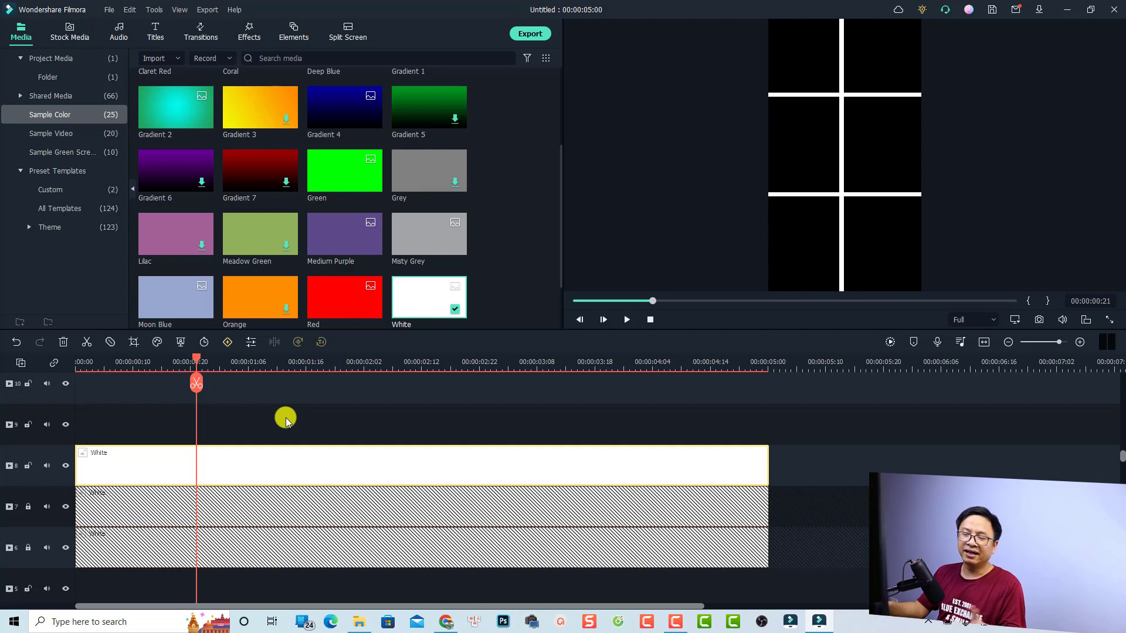
click(1039, 319)
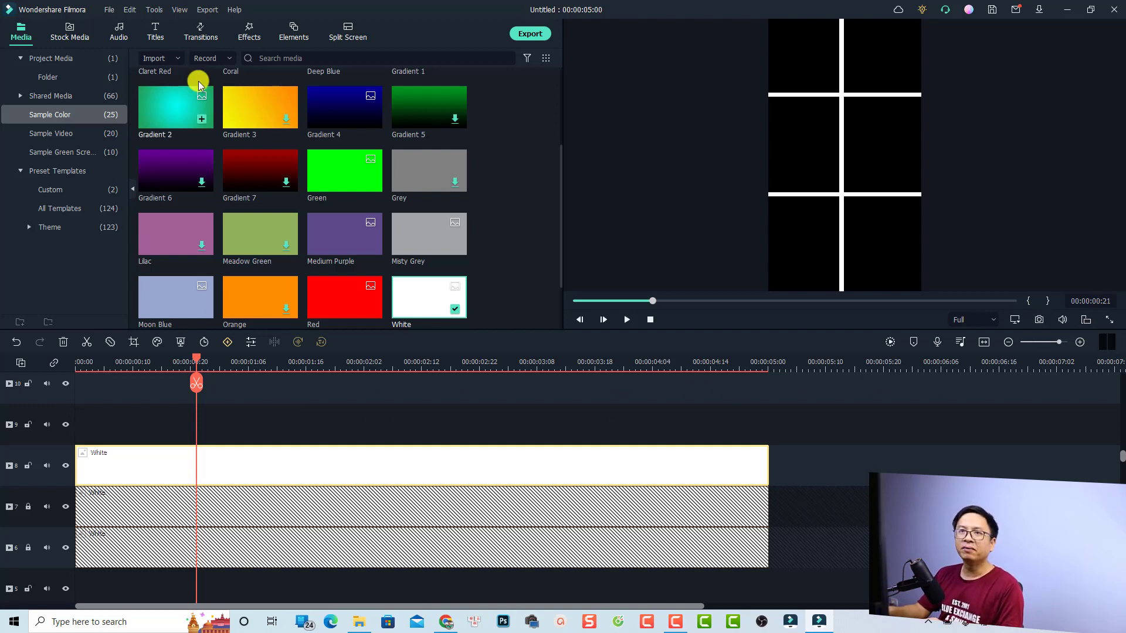
click(46, 77)
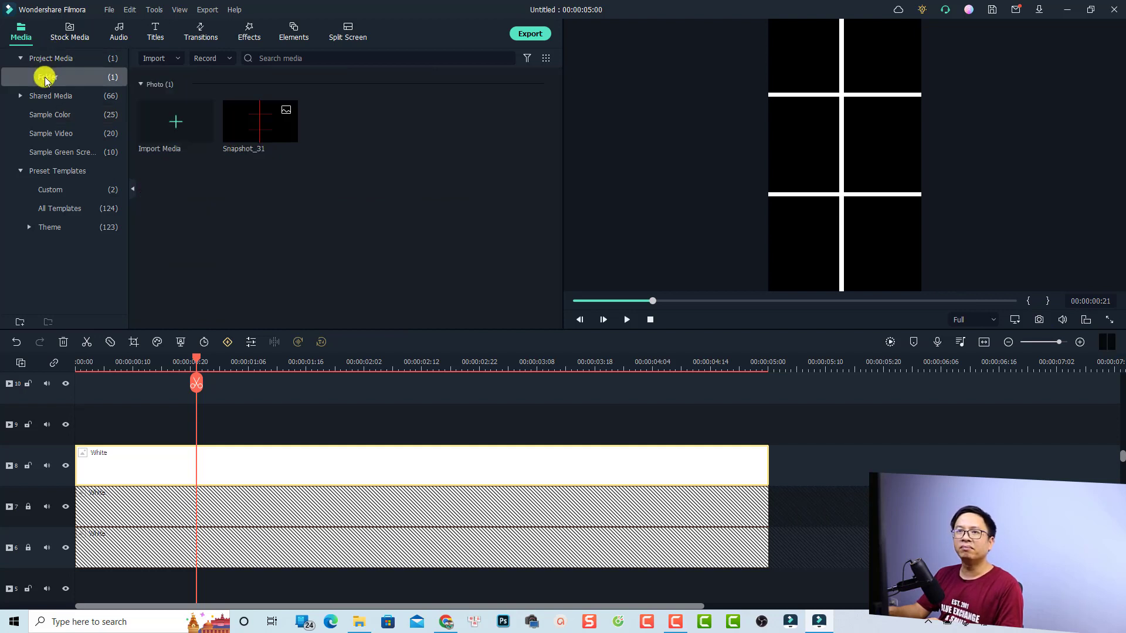
click(1038, 320)
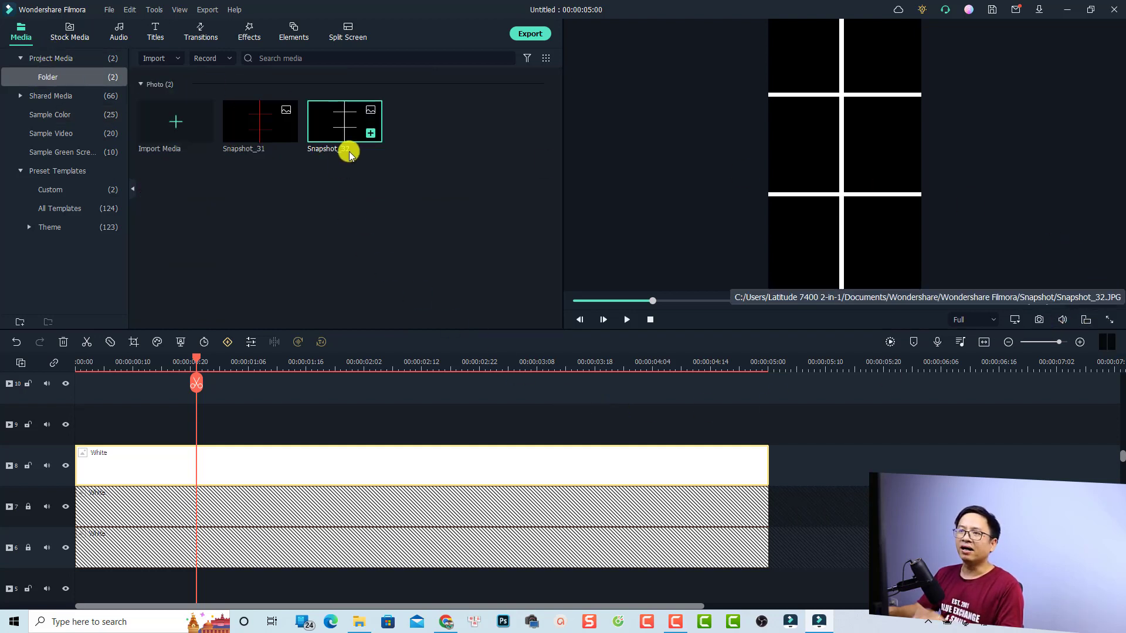
Unlock tracks 6 and 7 and replace all three White clips with the Snapshot_32 image at the start of track 7
click(28, 508)
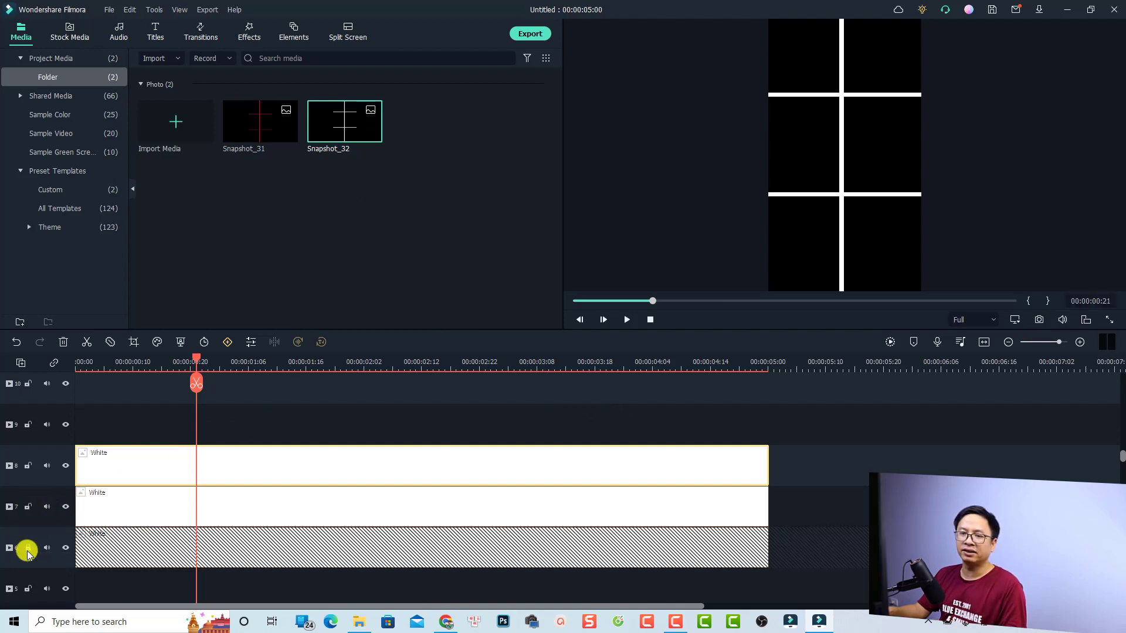
click(27, 549)
drag(340, 414, 231, 570)
key(Delete)
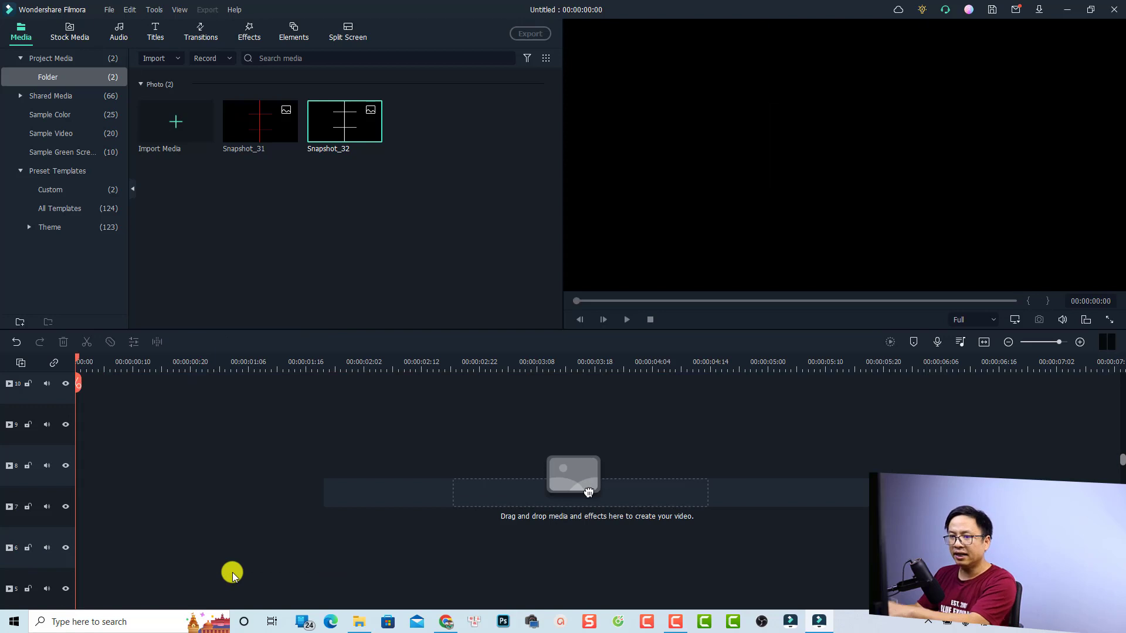
drag(340, 138, 79, 511)
key(space)
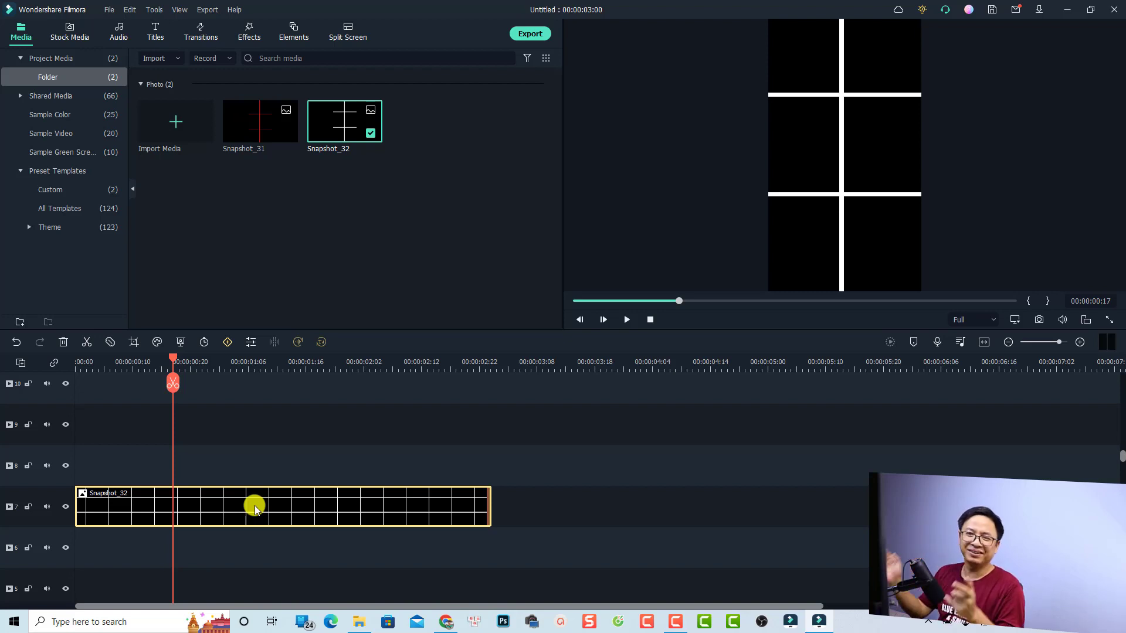
Apply the Basic transition Blurry Cross 3 to the beginning of the Snapshot_32 clip
click(193, 37)
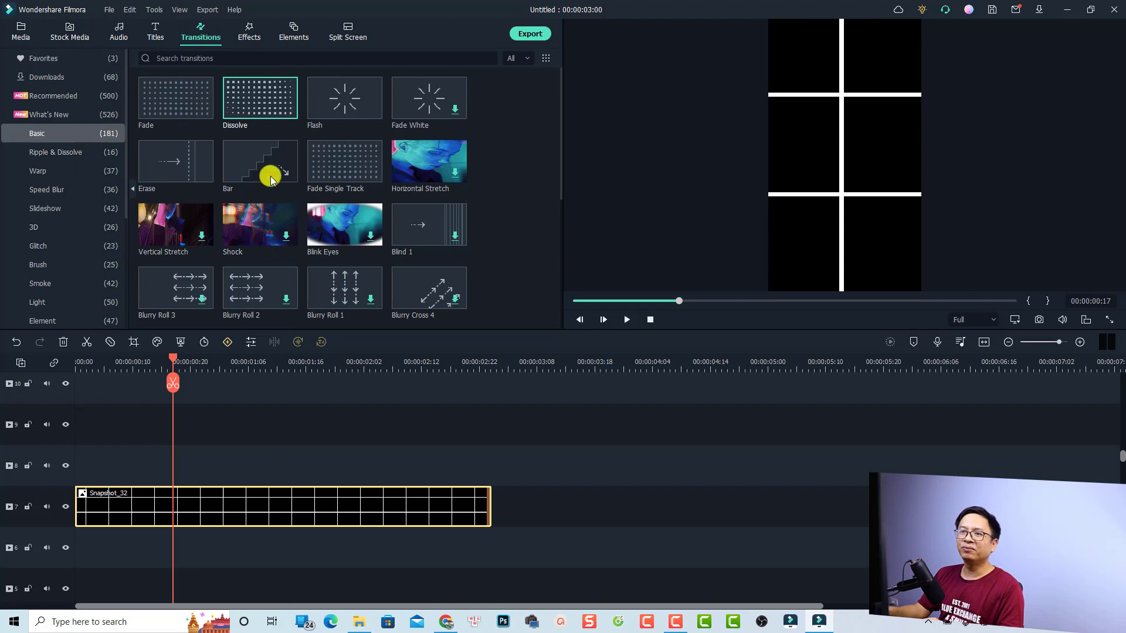
scroll(245, 267, down, 3)
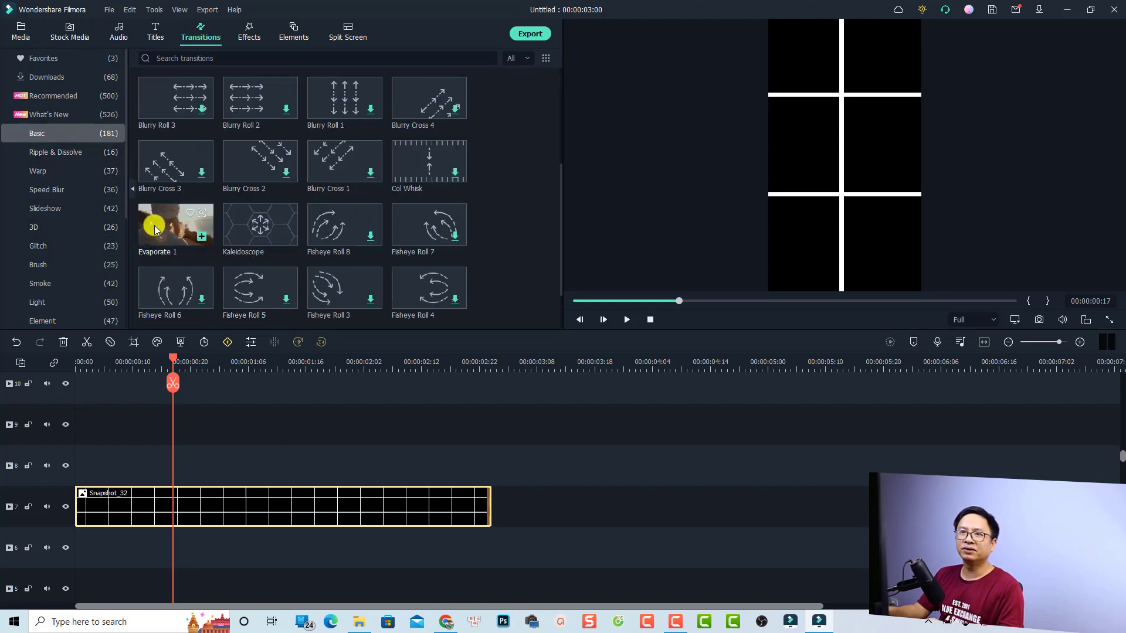
click(164, 172)
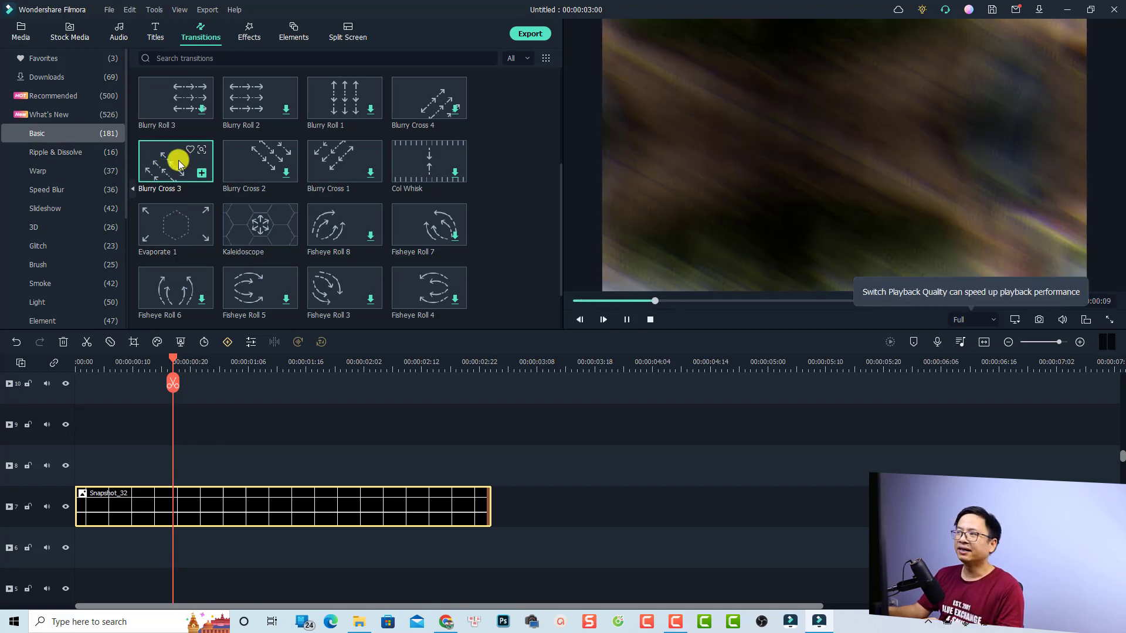
drag(178, 159, 83, 497)
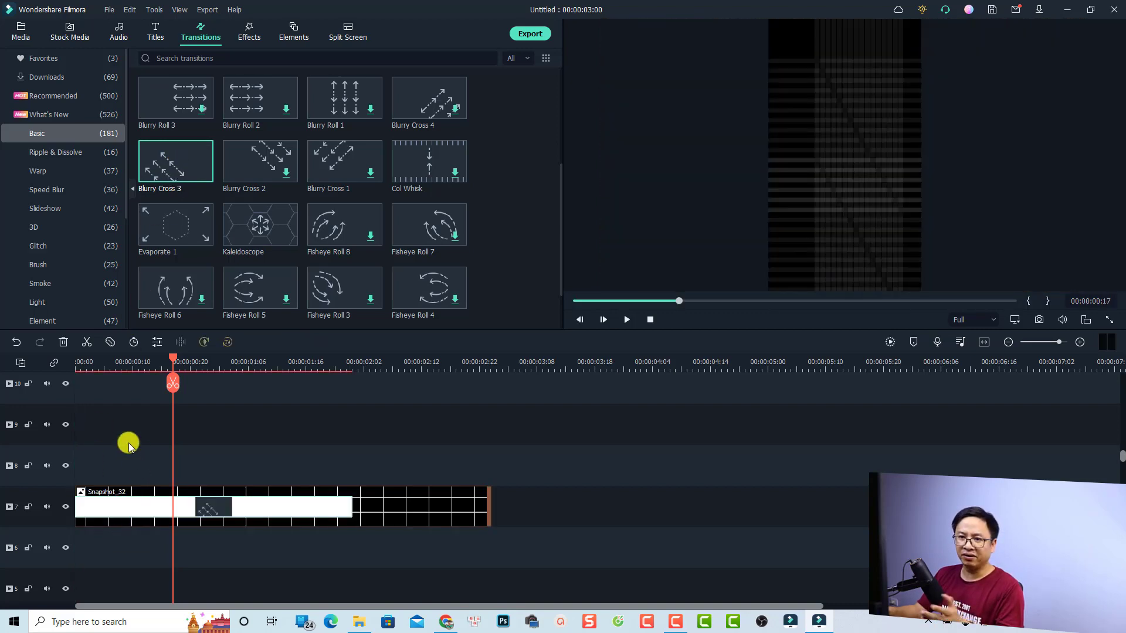
Play the transition from the start and shorten it to about one second
click(82, 366)
key(space)
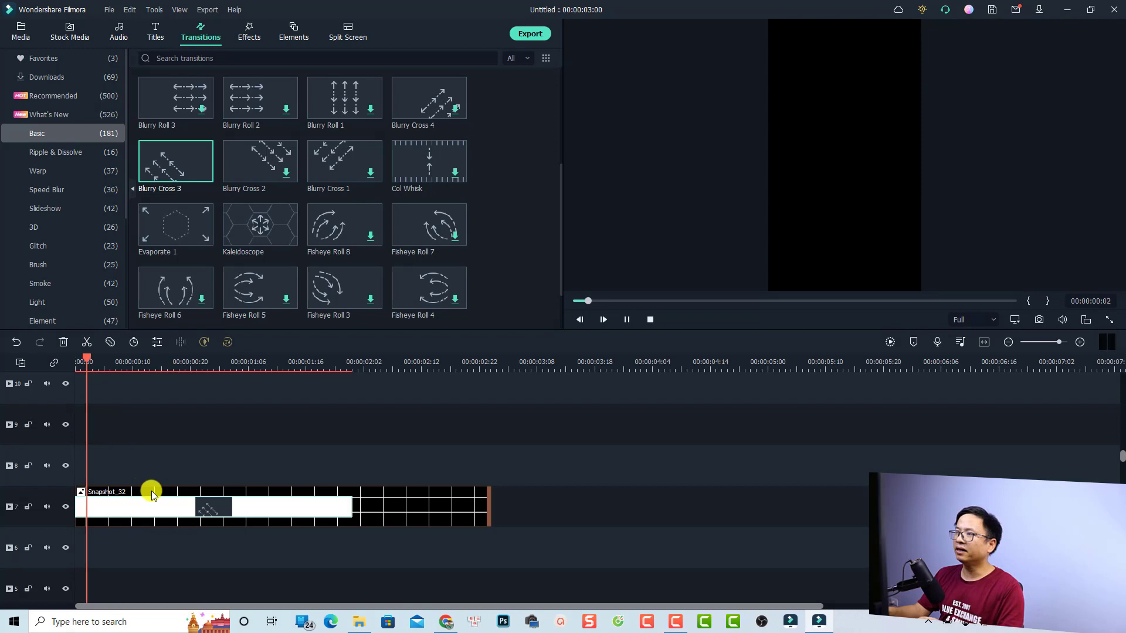
key(space)
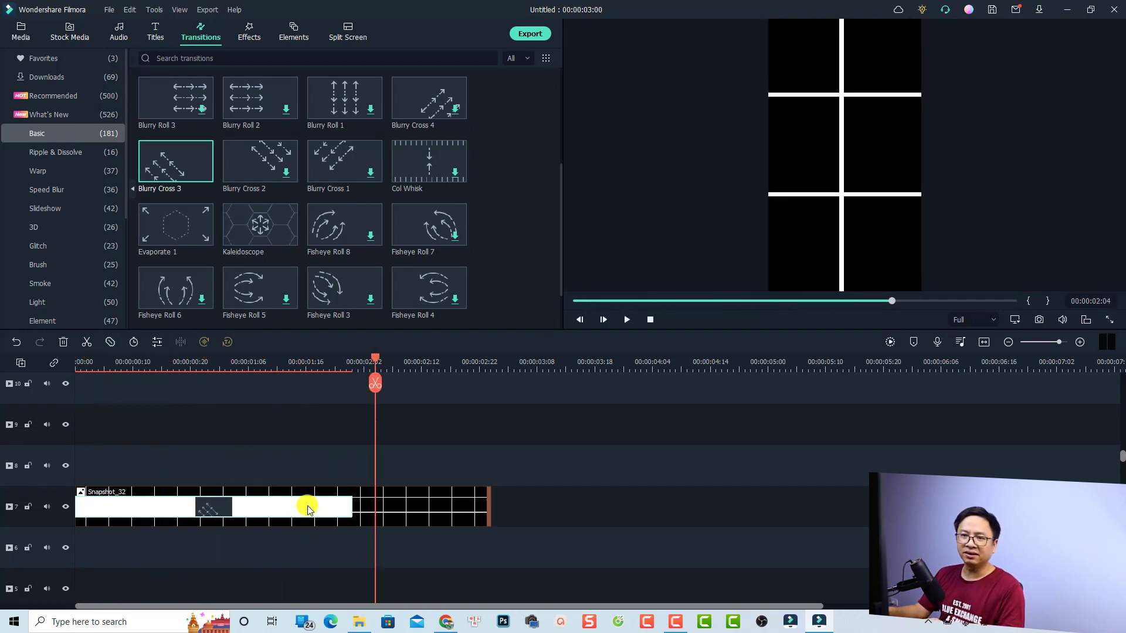
drag(351, 509, 237, 514)
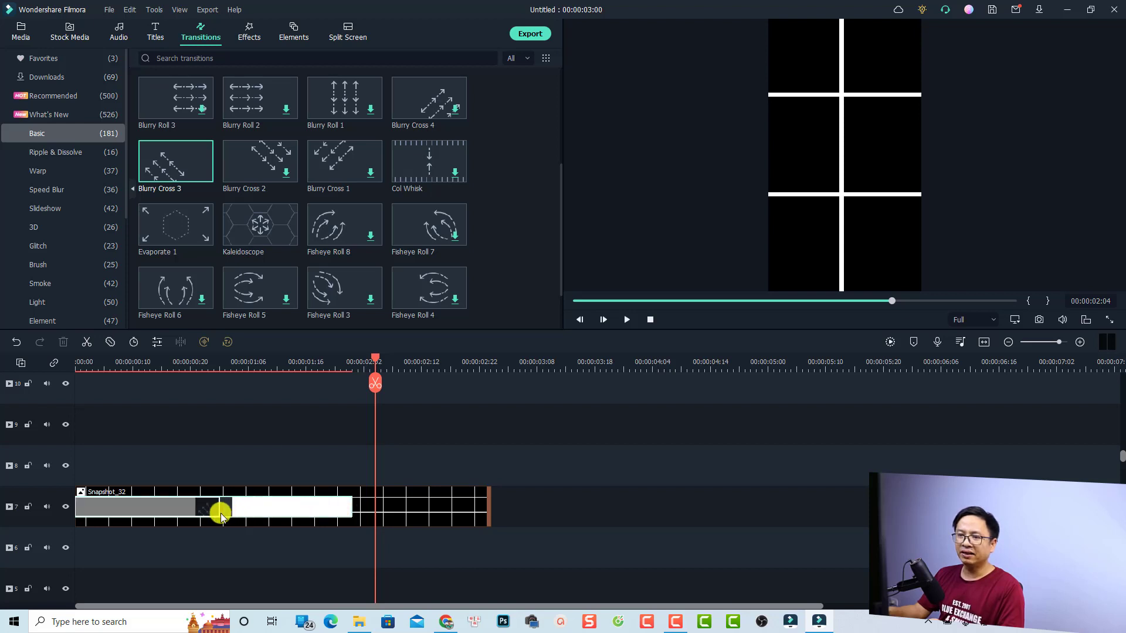
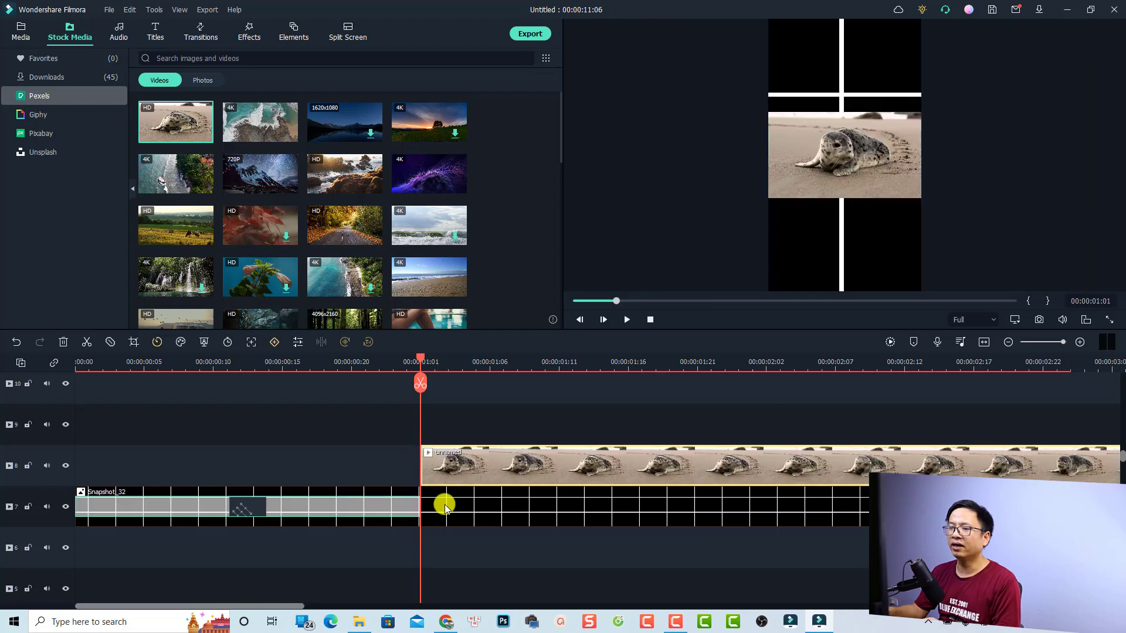
Move the seal video to the frame's upper edge and shrink it proportionally to fit above the upper horizontal divider
click(853, 166)
drag(851, 164, 850, 71)
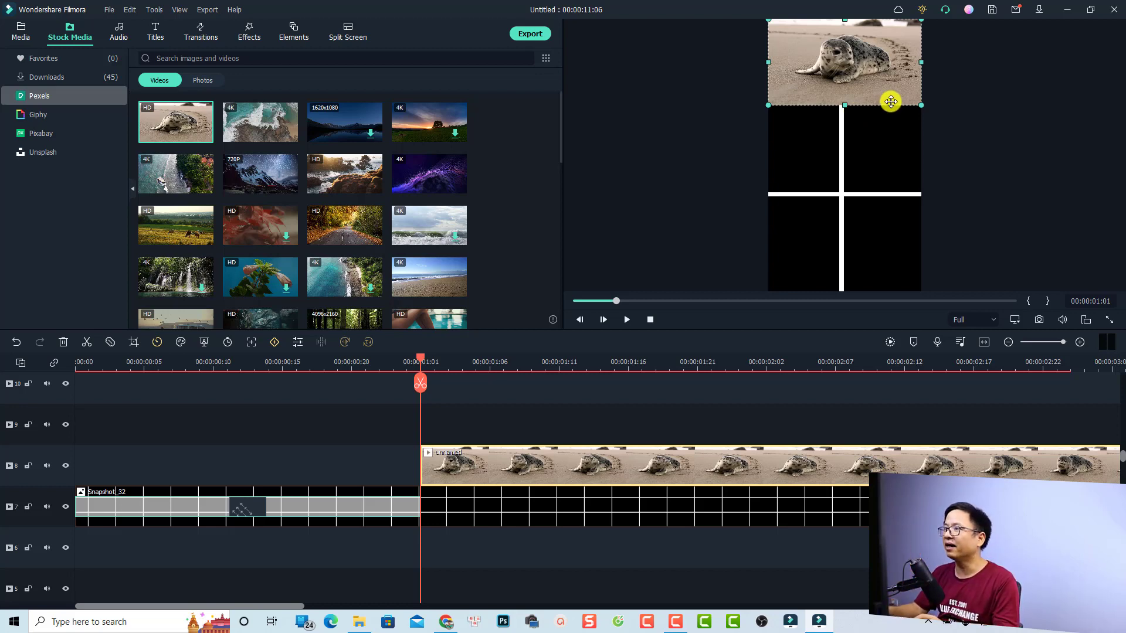
drag(921, 106, 899, 91)
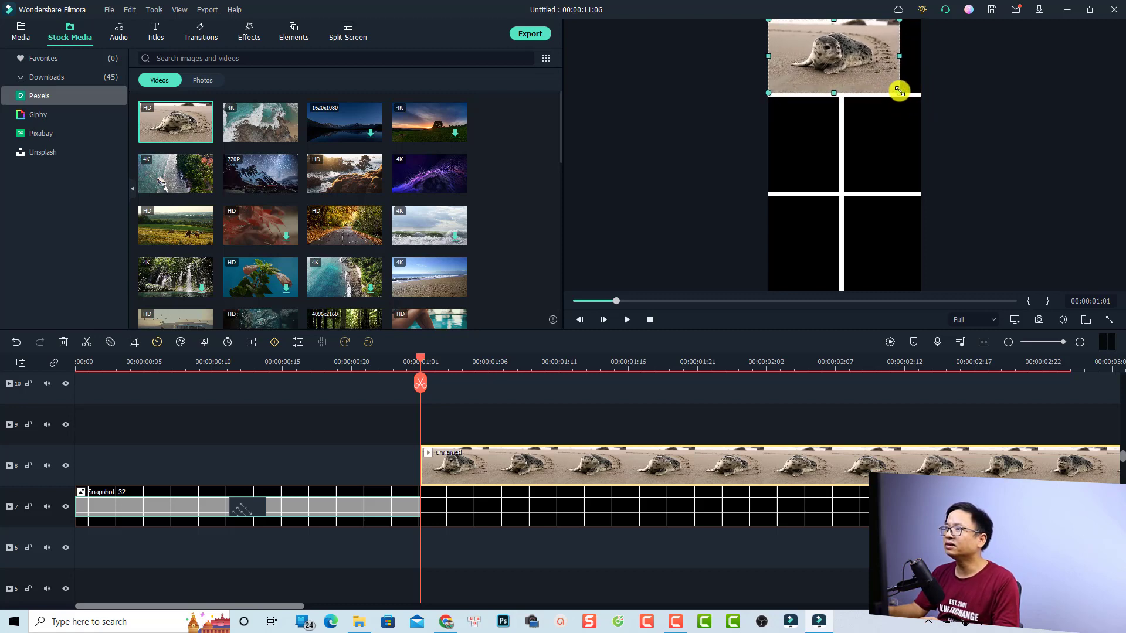
Mask the seal video with a Single line mask rotated to -180°, positioned at X 26.4, Y -4.7 along the vertical divider
double_click(479, 469)
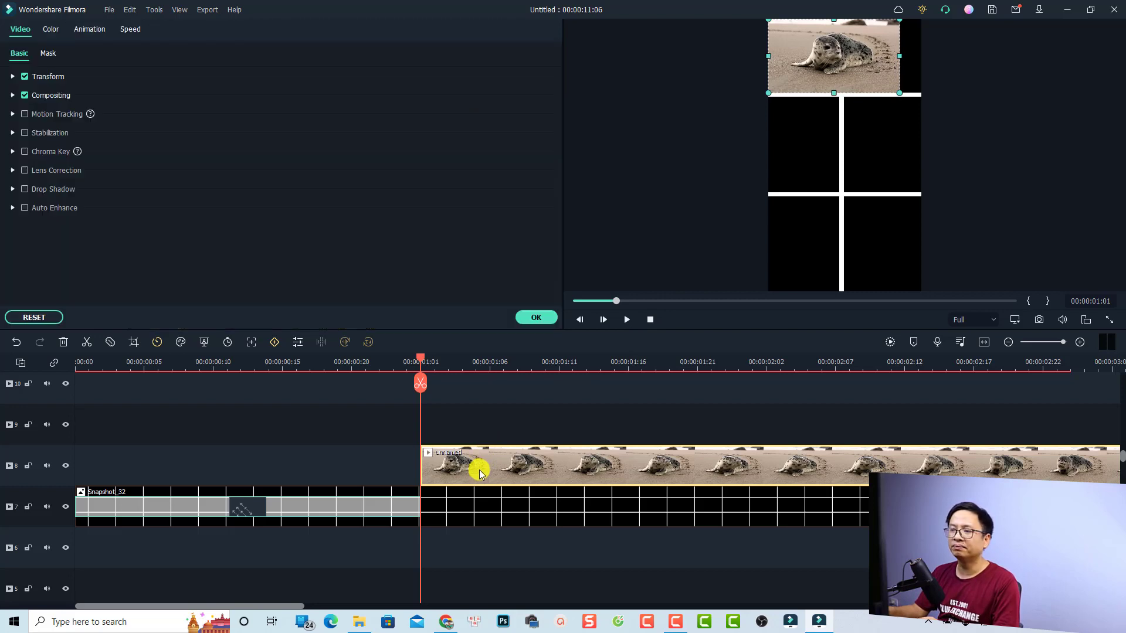
click(51, 54)
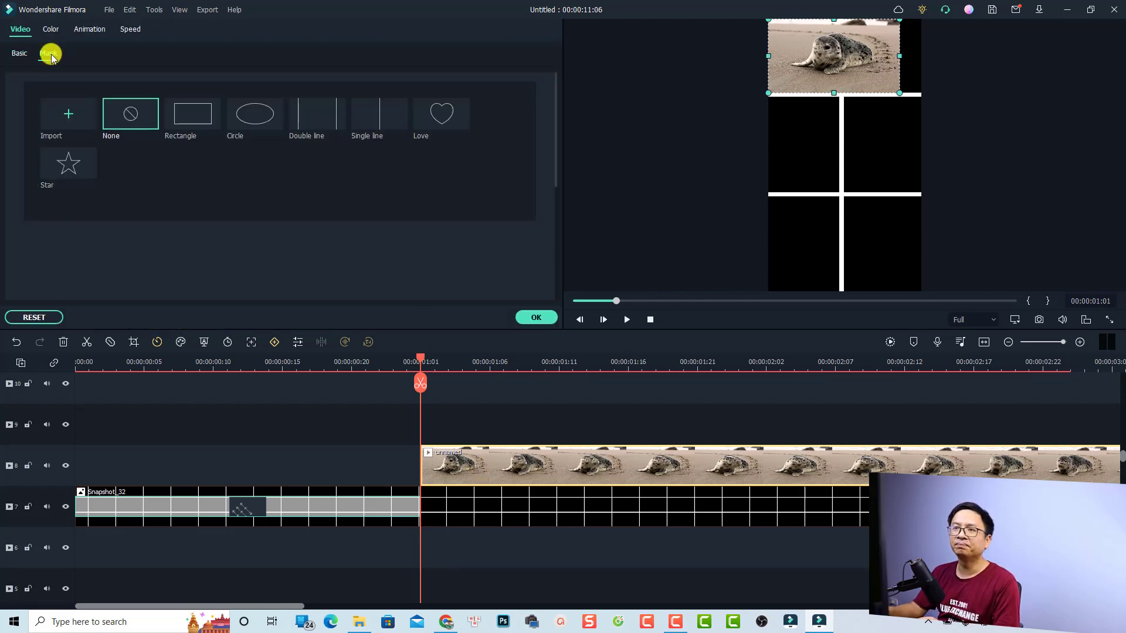
click(376, 122)
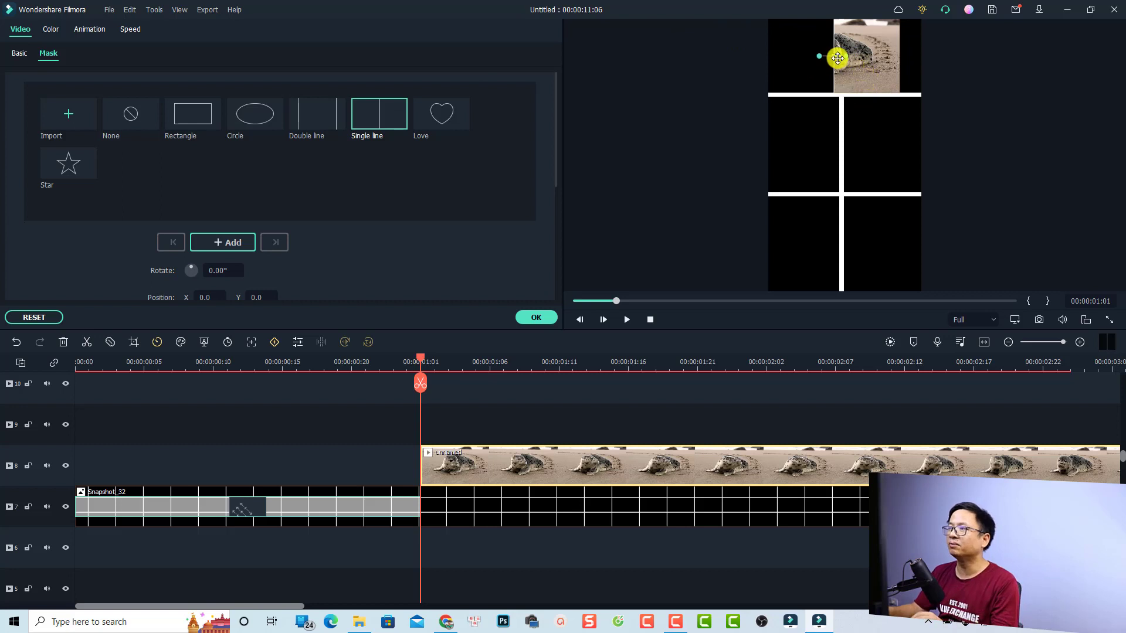
drag(820, 55, 839, 56)
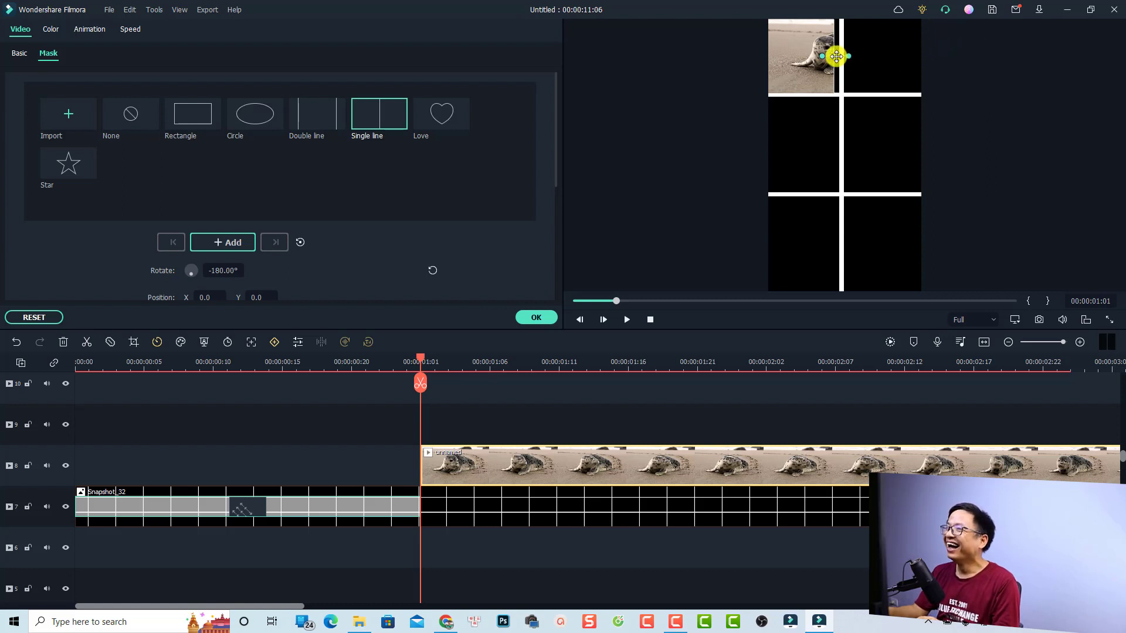
drag(834, 56, 837, 57)
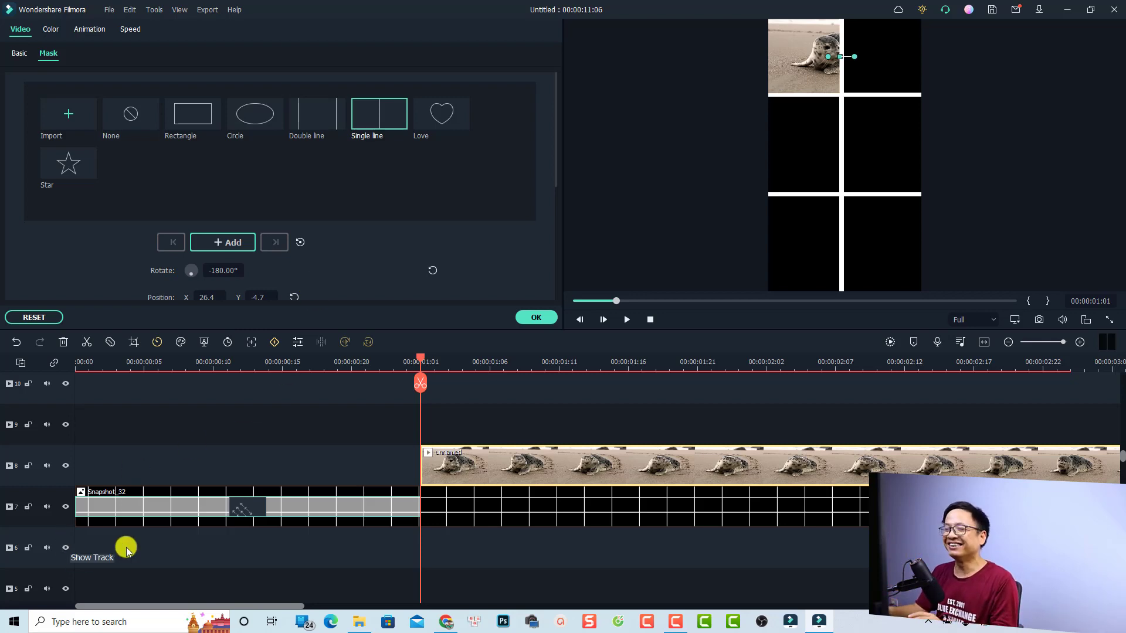
click(535, 319)
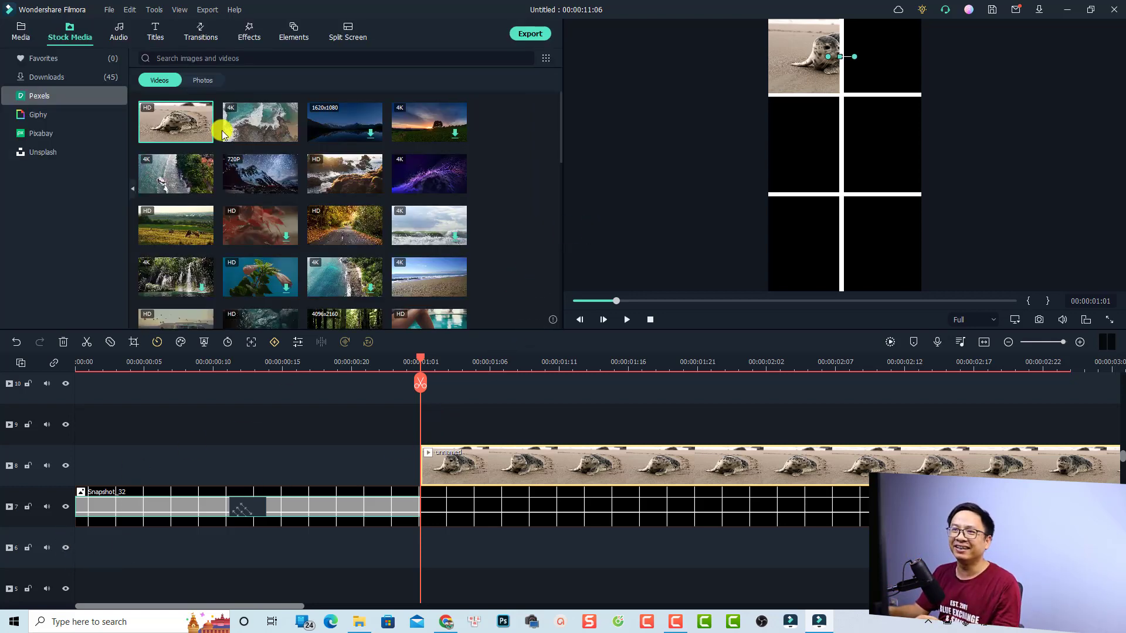
Add the aerial ocean-wave stock video to track 9 at 00:00:01:01 and shrink it to fit the grid's upper-right pane
drag(229, 123, 421, 429)
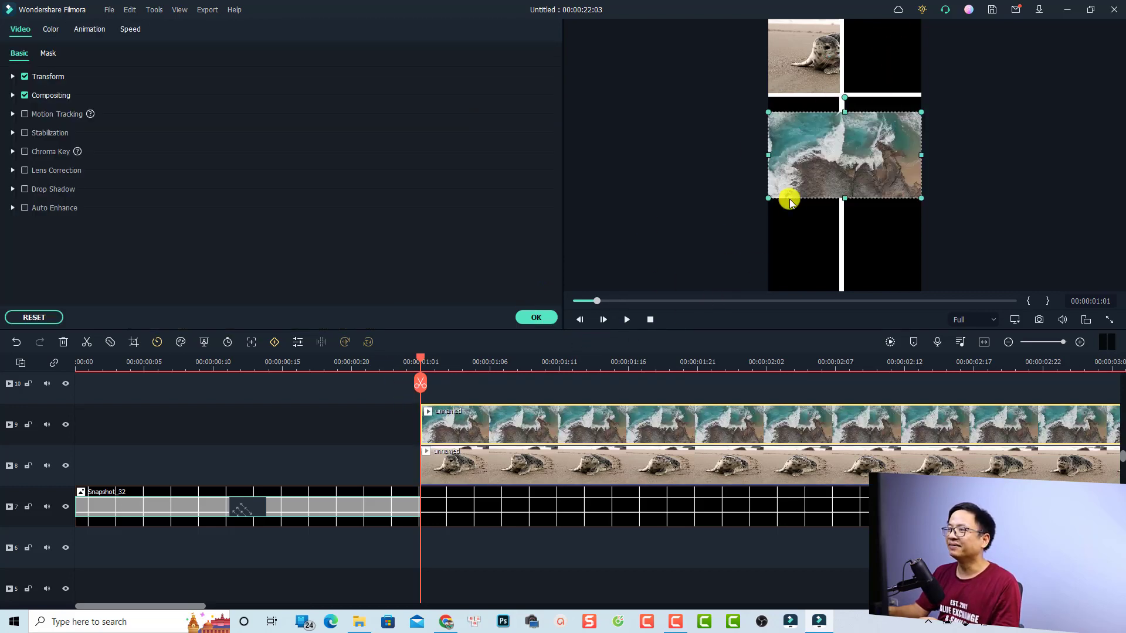
drag(811, 169, 885, 69)
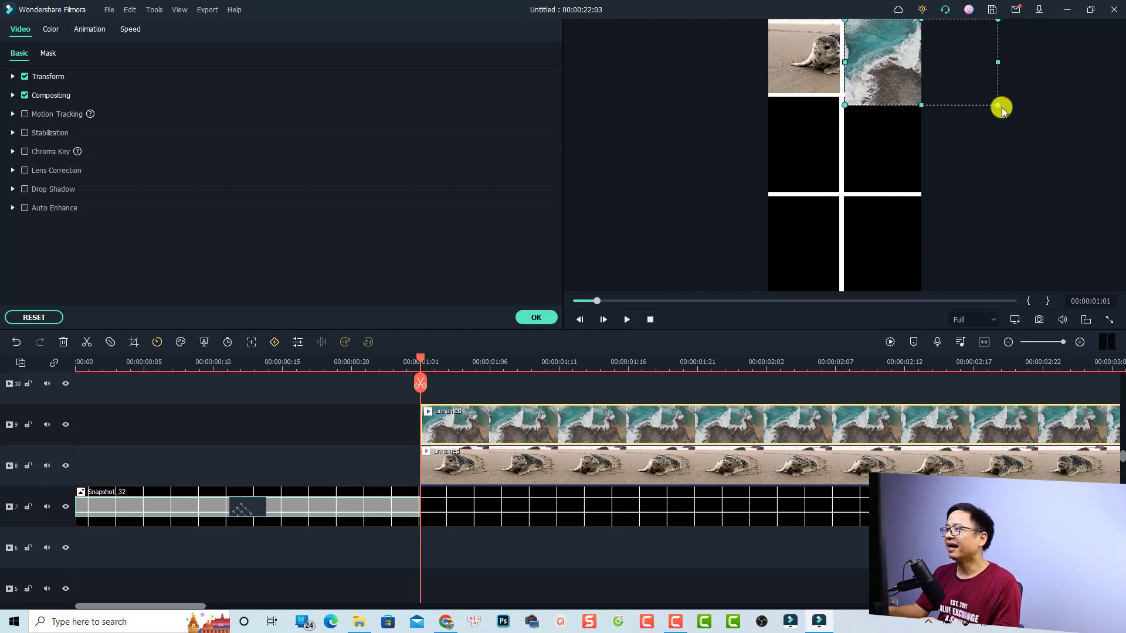
drag(998, 105, 974, 93)
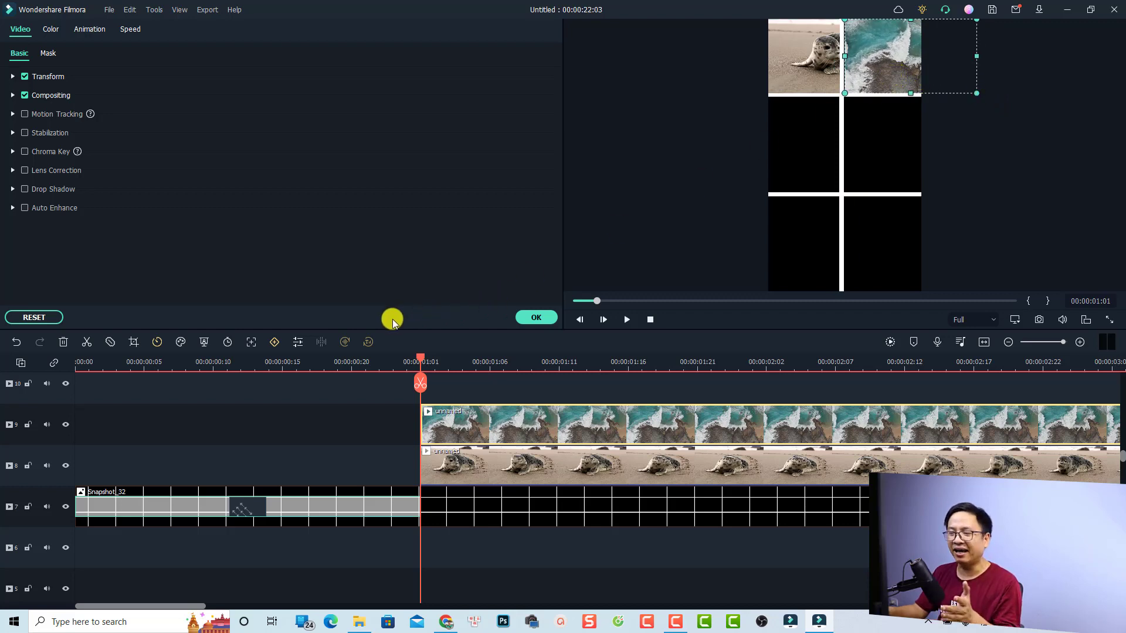
Mask the ocean-wave video with a Single line mask at X -334.3, Y -18.7 along the vertical divider and preview it
click(51, 55)
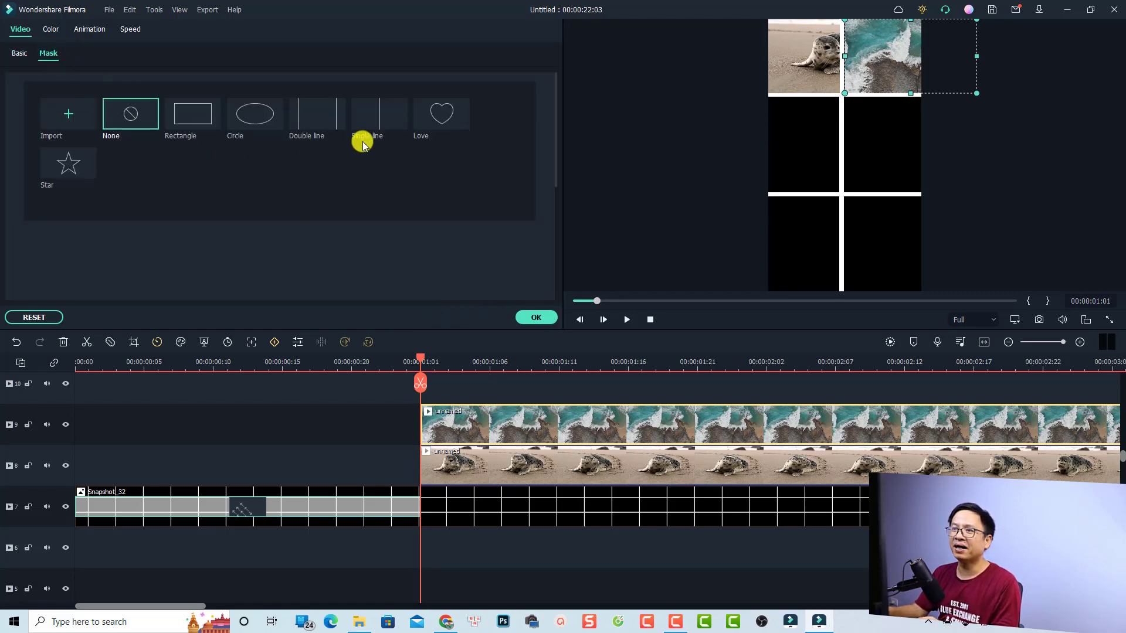
click(372, 120)
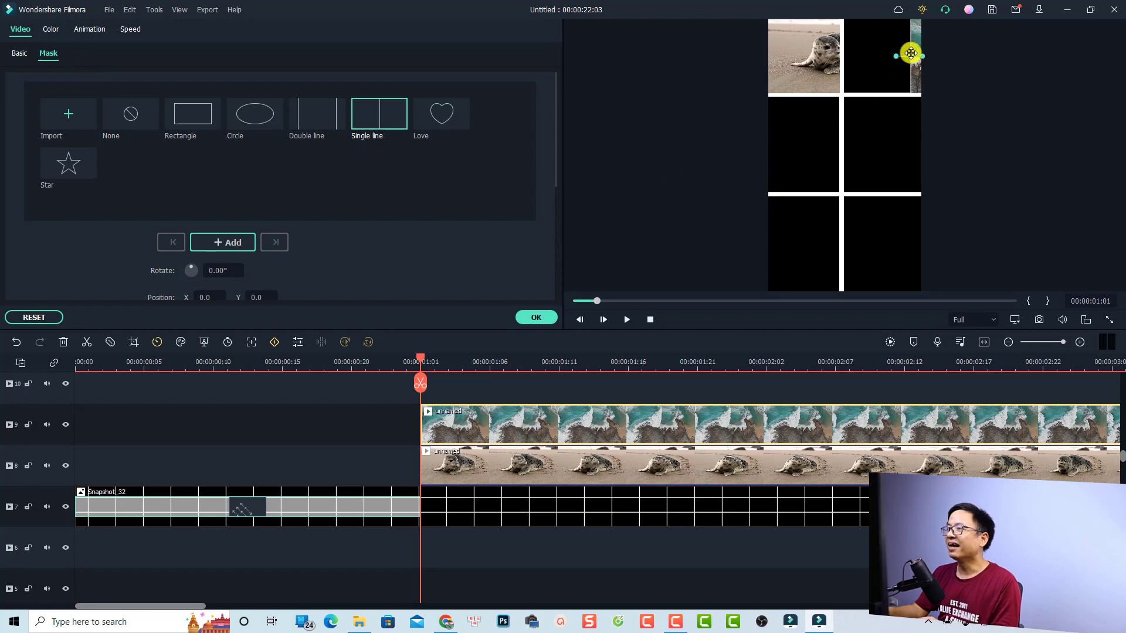
drag(910, 58, 846, 58)
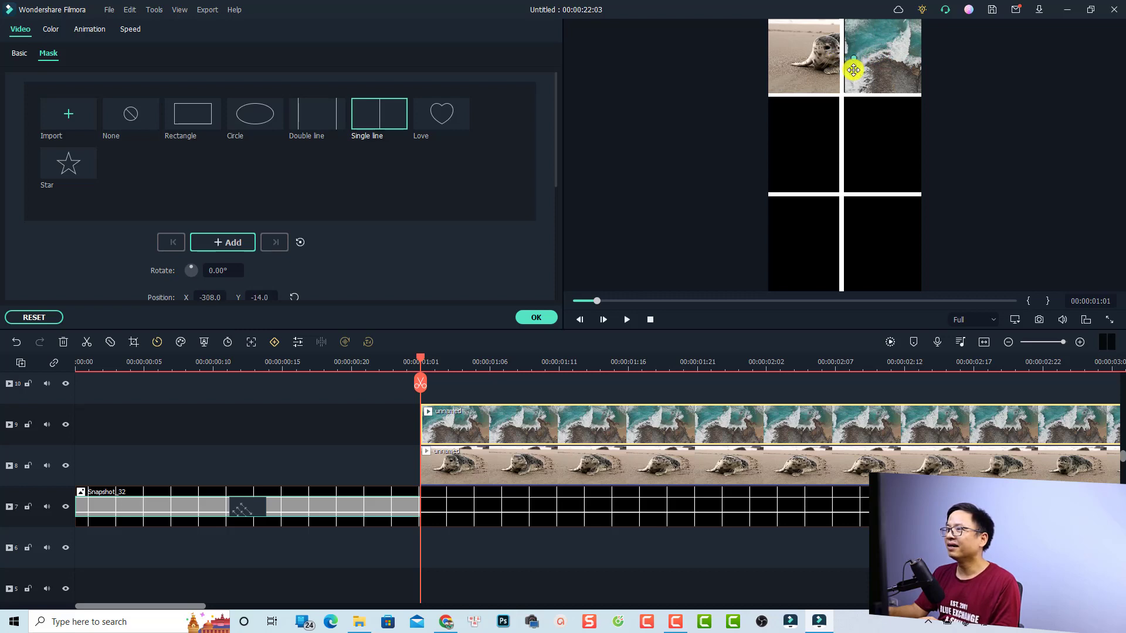
drag(854, 71, 851, 69)
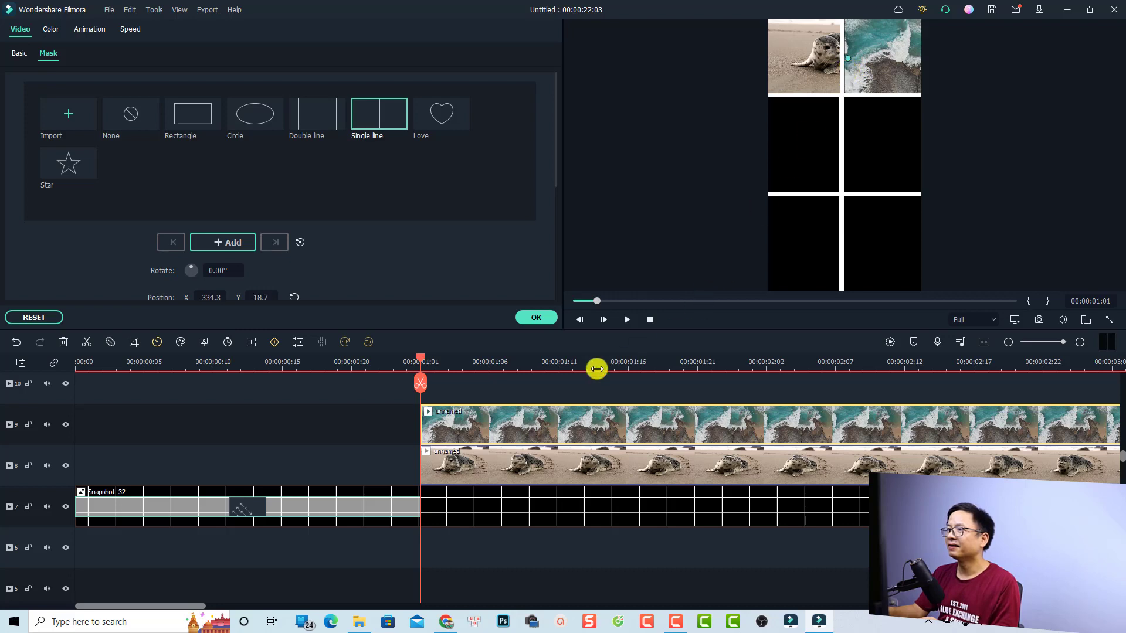
key(space)
key(space)
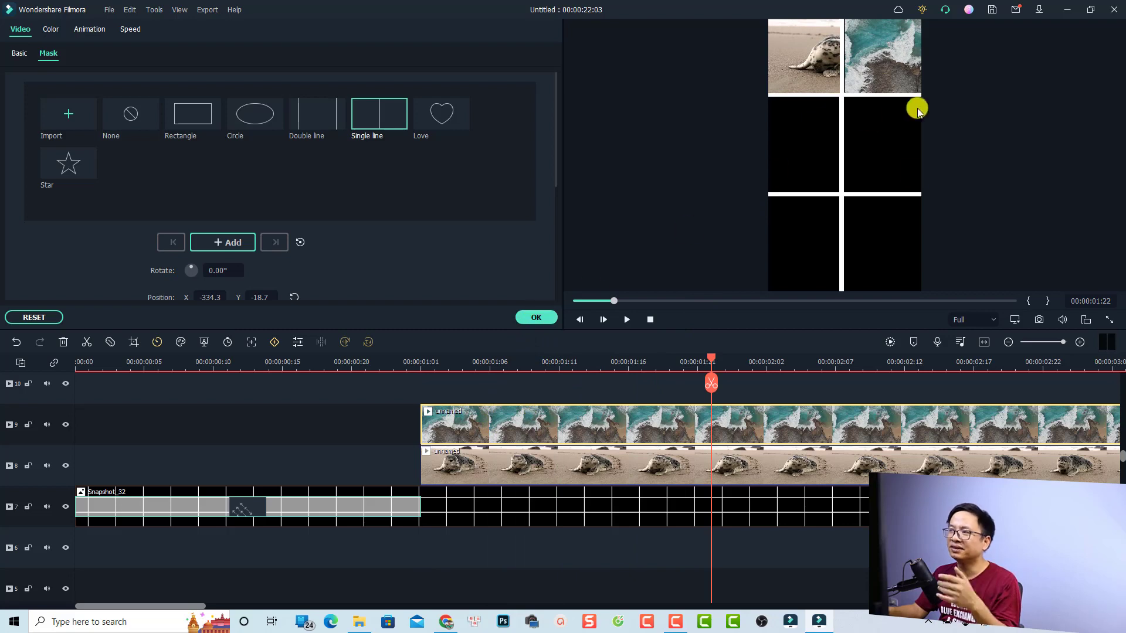
Add the aerial tree-lined coast video to track 10 and fit it into the middle-right pane with a Single line mask
click(535, 318)
mouse_move(179, 193)
mouse_down()
mouse_move(335, 276)
mouse_move(421, 393)
mouse_up()
double_click(818, 162)
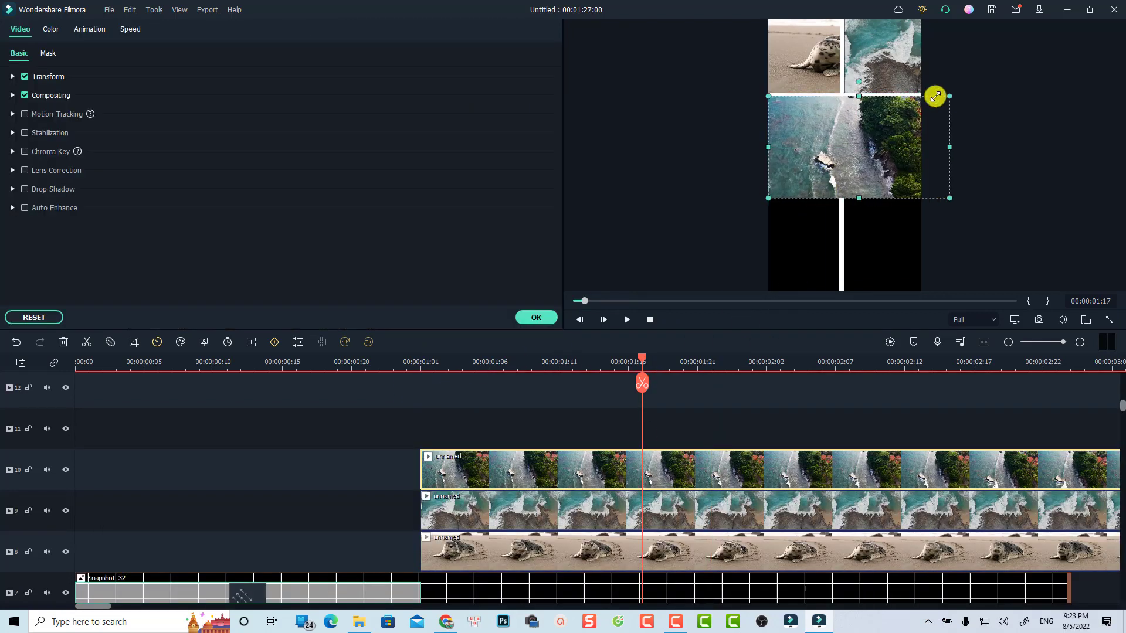
click(48, 52)
click(536, 317)
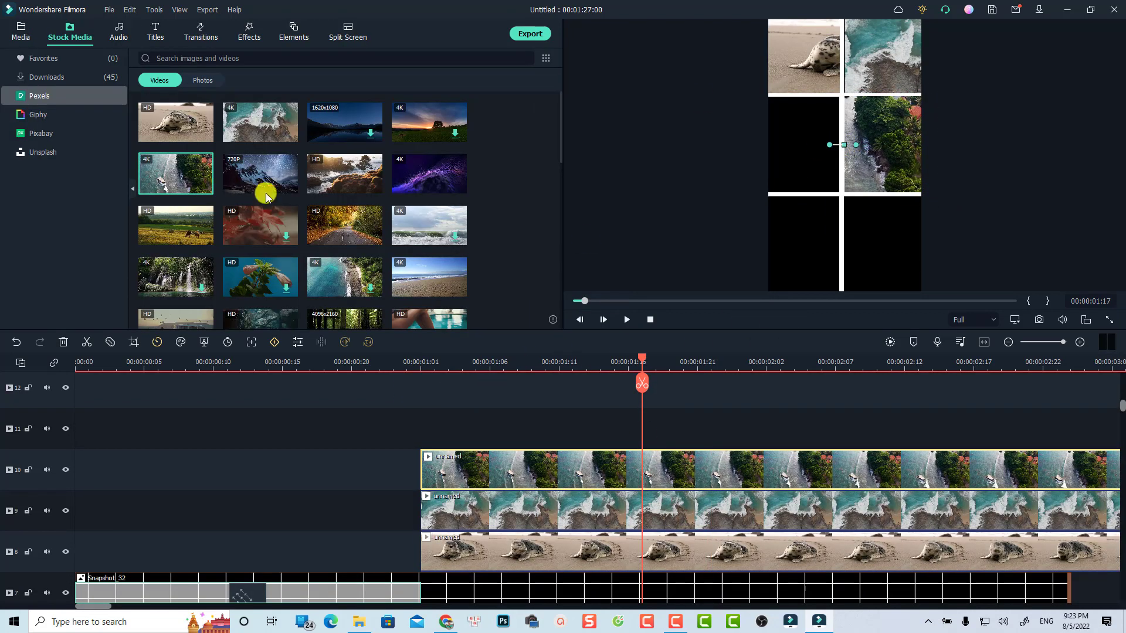
Add the rocky sunset coast video to track 11 and fit it into the middle-left pane with a rotated Single line mask
drag(345, 173, 422, 428)
double_click(850, 171)
drag(920, 100, 927, 96)
click(49, 53)
click(368, 115)
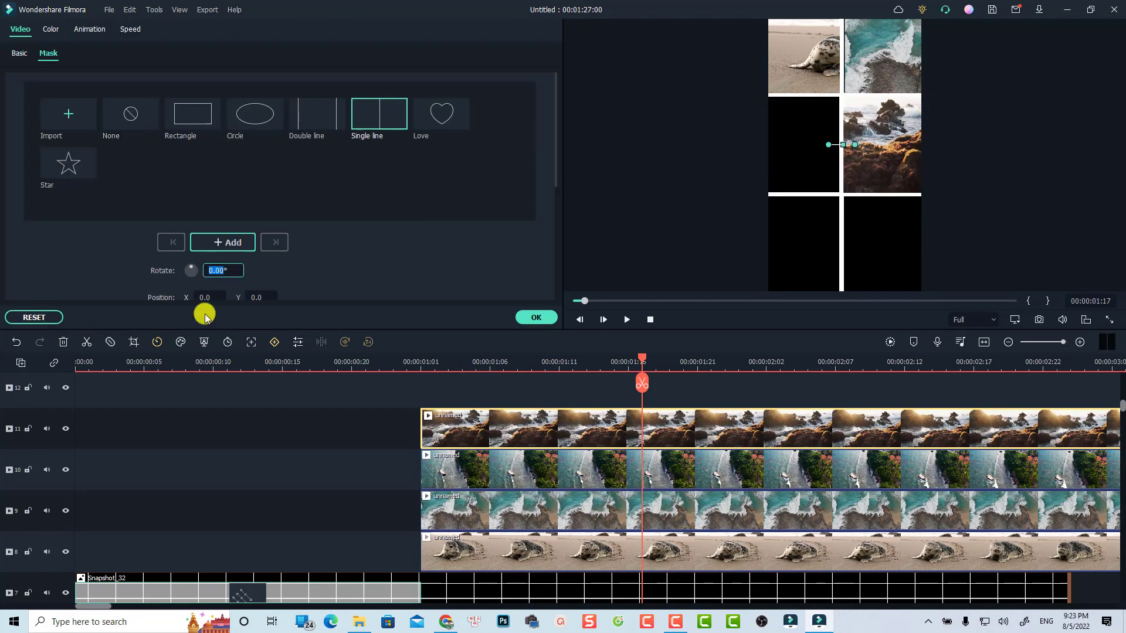
drag(201, 312, 241, 314)
click(536, 318)
Add the autumn road video to track 12 and fit it into the lower-right pane with a Single line mask
drag(176, 174, 422, 410)
double_click(809, 274)
drag(809, 274, 798, 256)
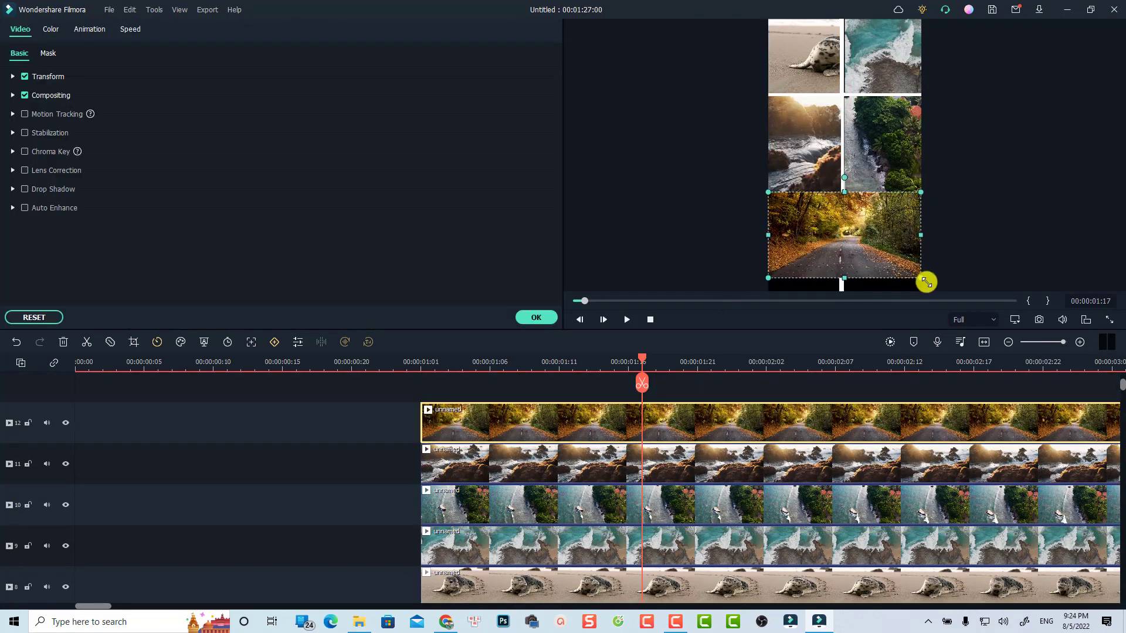
click(49, 53)
click(377, 110)
click(536, 318)
Add the grazing field video to track 13 and fit it into the lower-left pane with a rotated Single line mask
drag(176, 225, 422, 399)
double_click(850, 170)
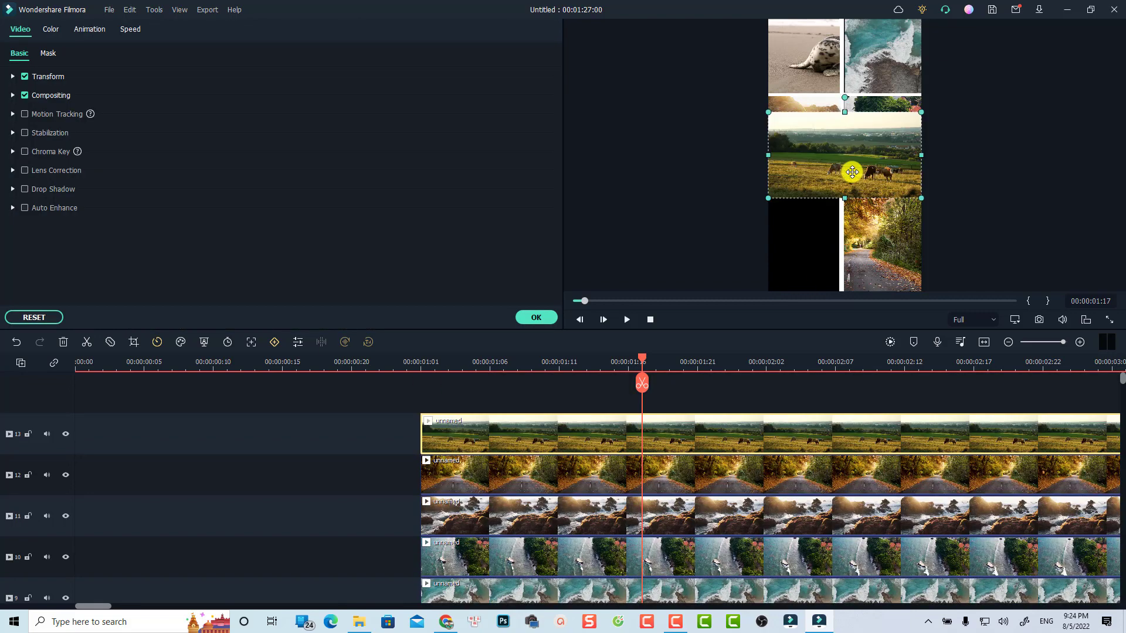
drag(849, 170, 885, 276)
click(48, 53)
click(379, 114)
drag(191, 270, 231, 272)
drag(840, 248, 841, 245)
click(536, 318)
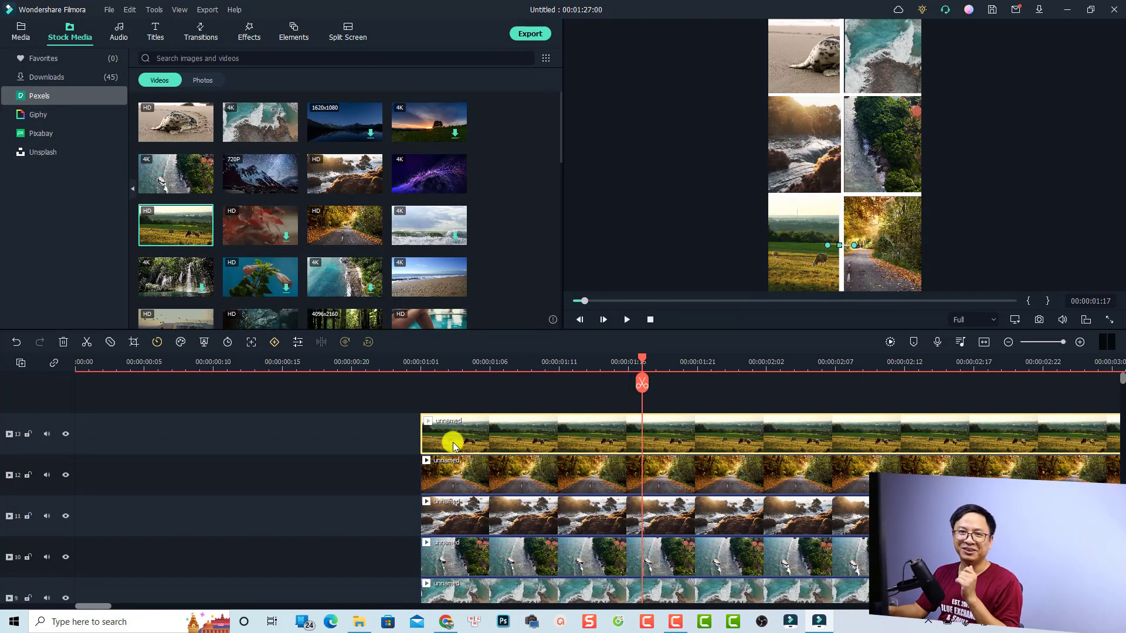
Fit the whole project in the timeline and play the six-pane composition from the beginning
click(392, 364)
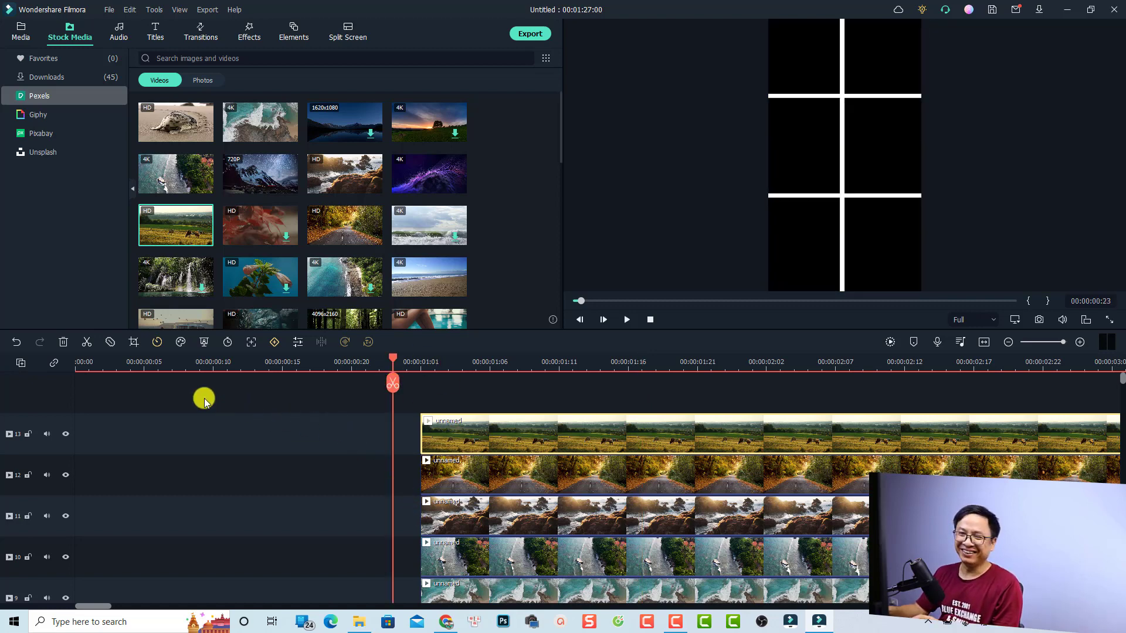
click(80, 364)
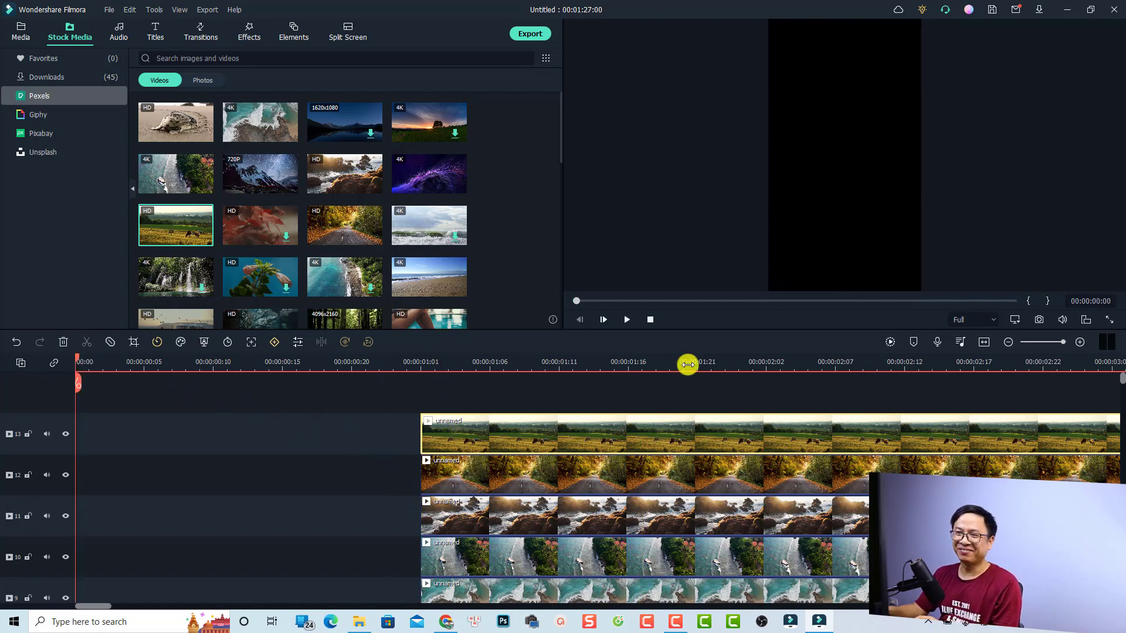
click(979, 344)
click(73, 359)
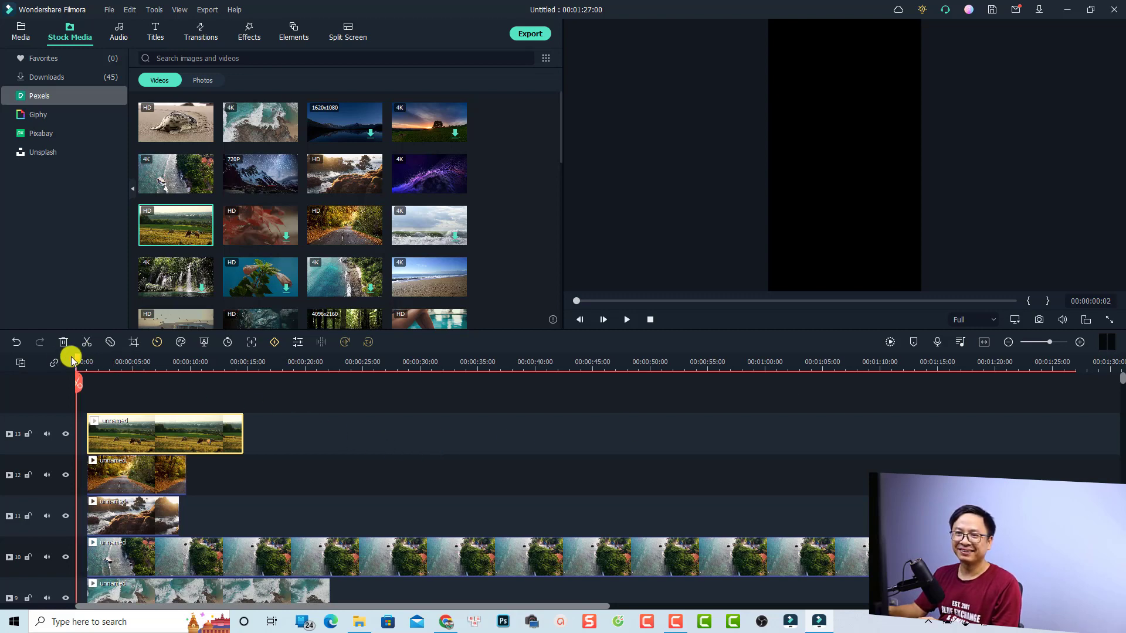
key(space)
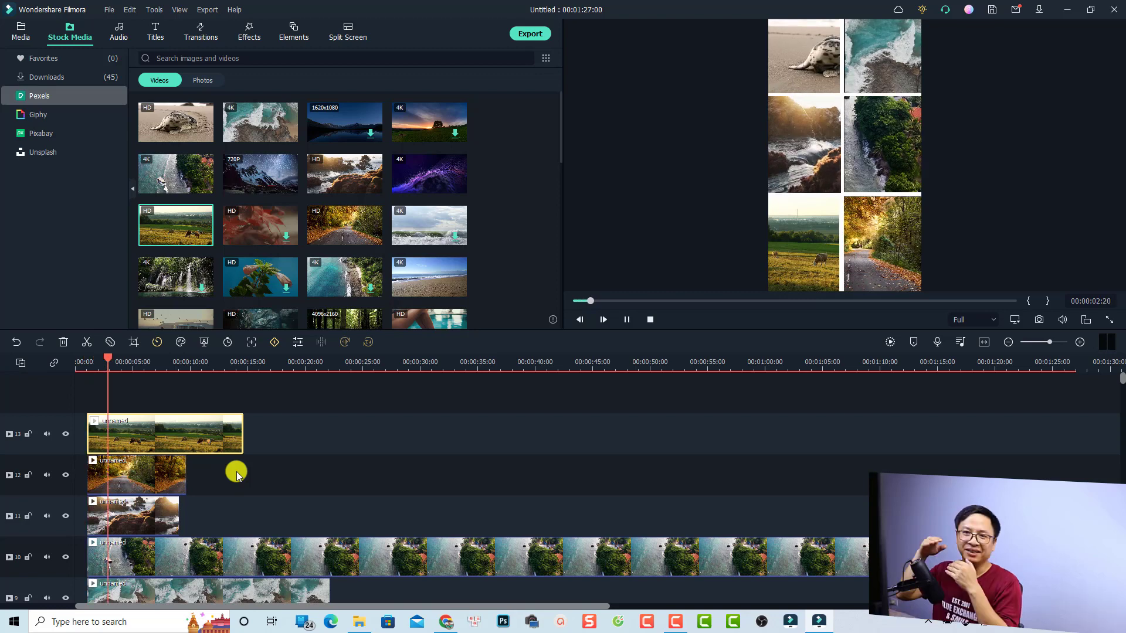
key(space)
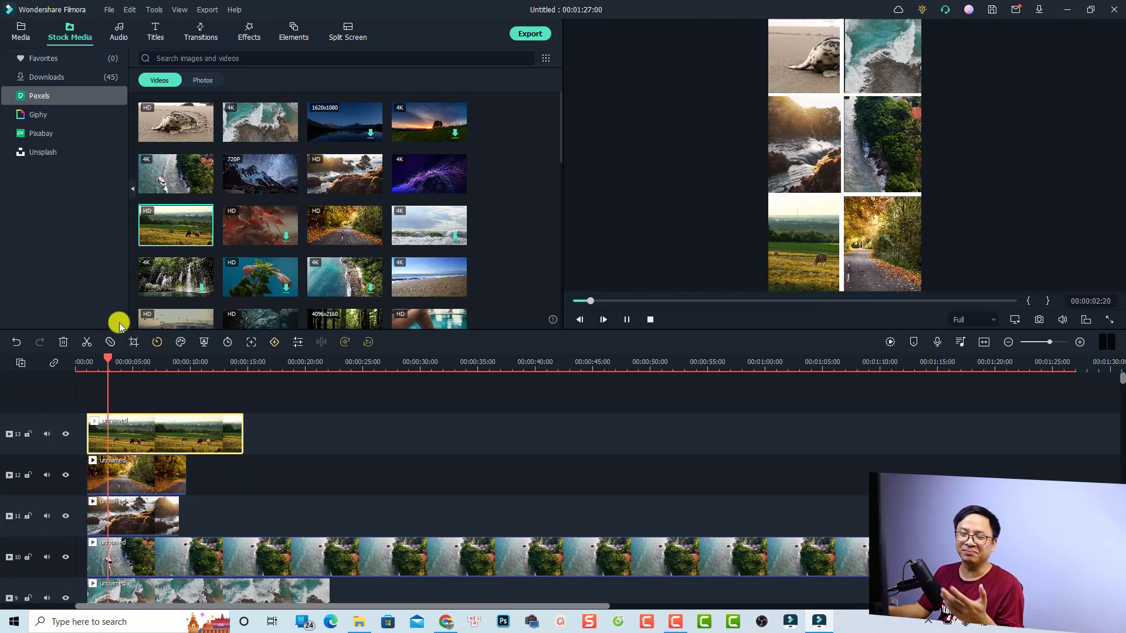
Apply the Basic transition Dissolve to the beginning of each of the six stock video clips on tracks 8 to 13
scroll(321, 377, up, 5)
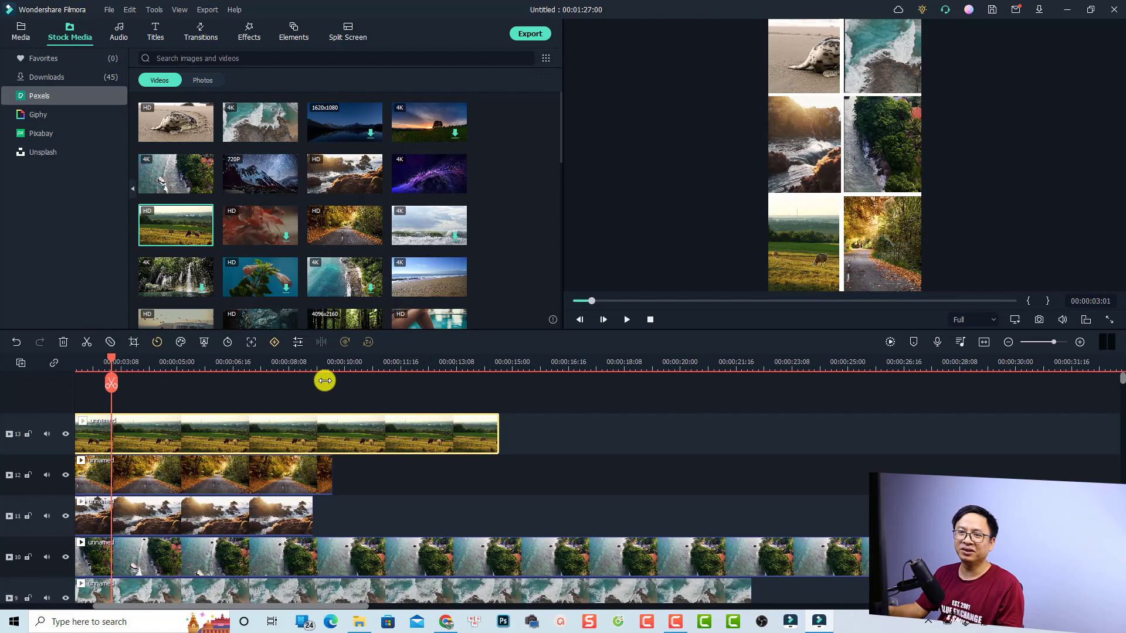
scroll(268, 502, down, 2)
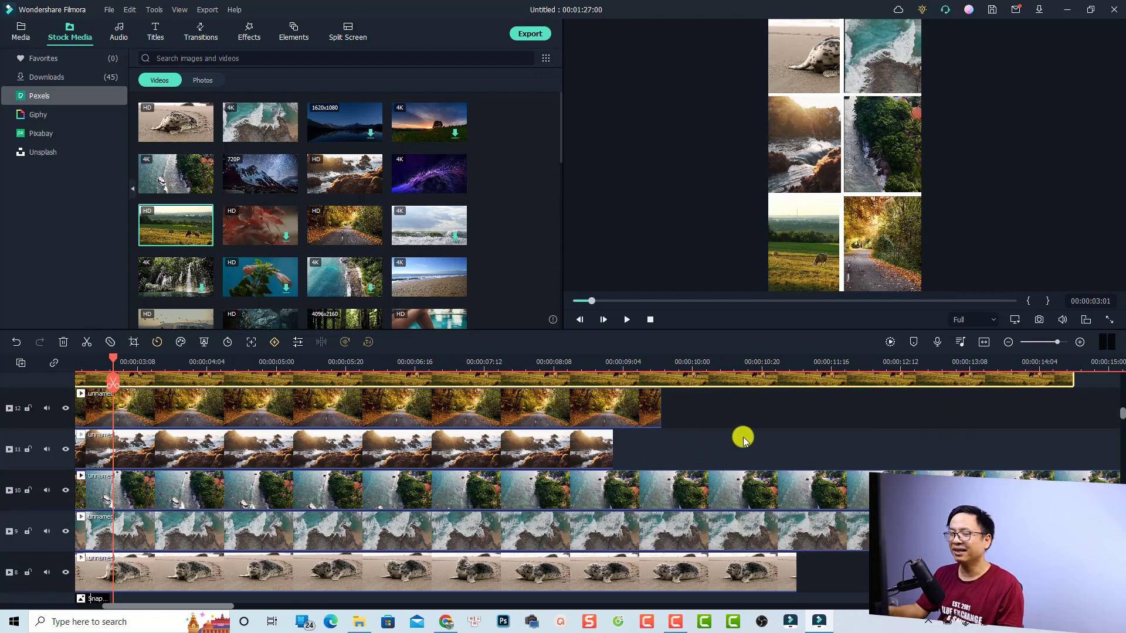
drag(233, 608, 141, 615)
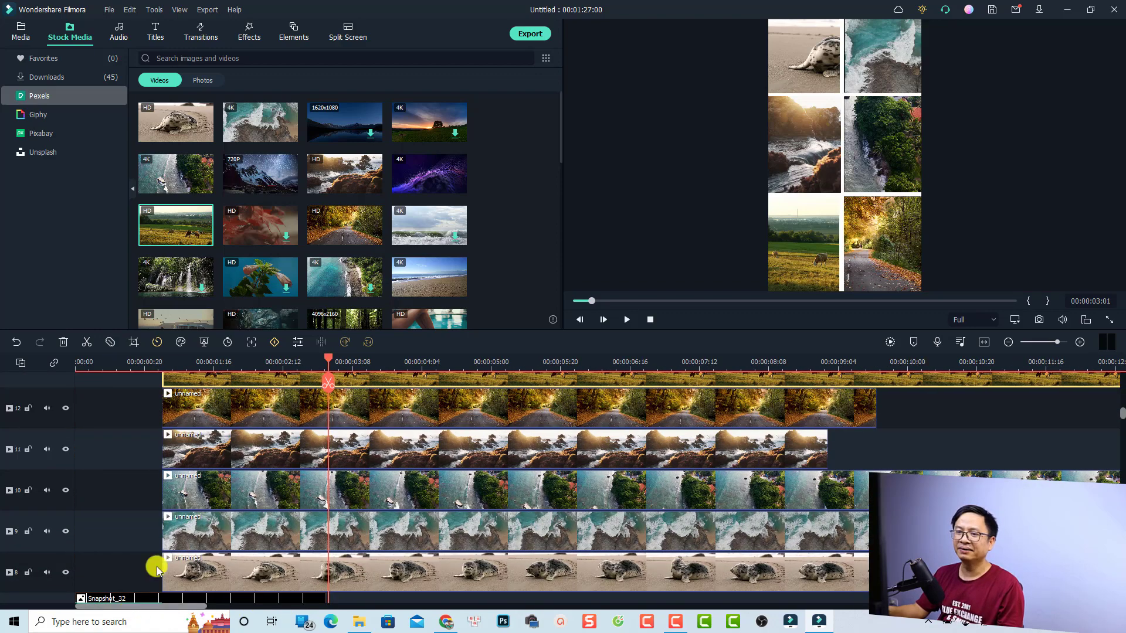
click(198, 36)
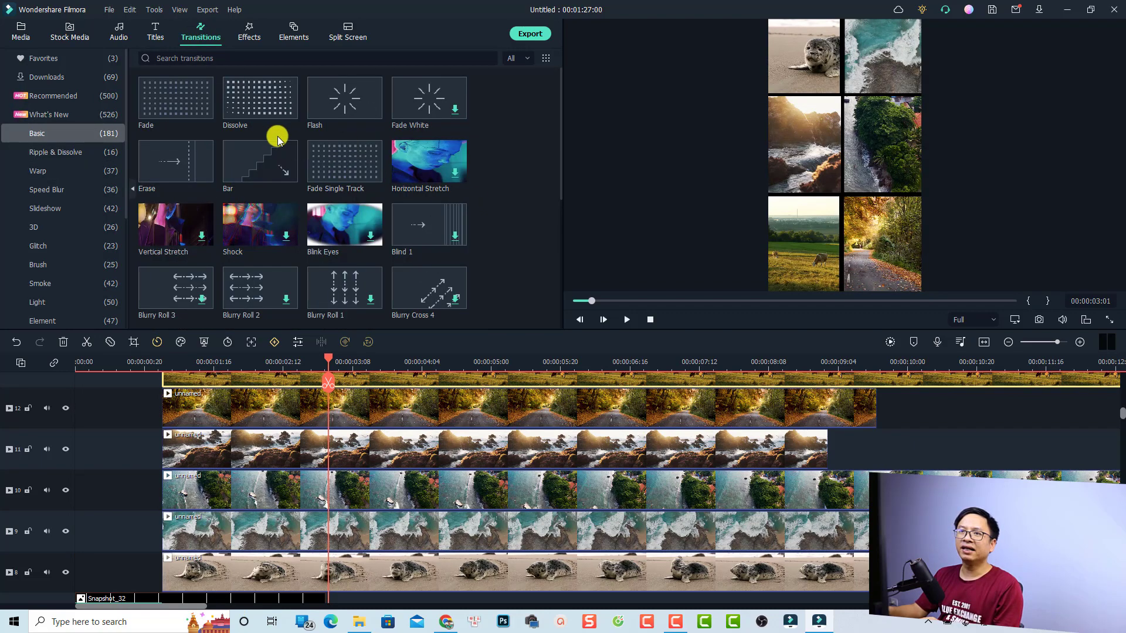
drag(256, 111, 186, 565)
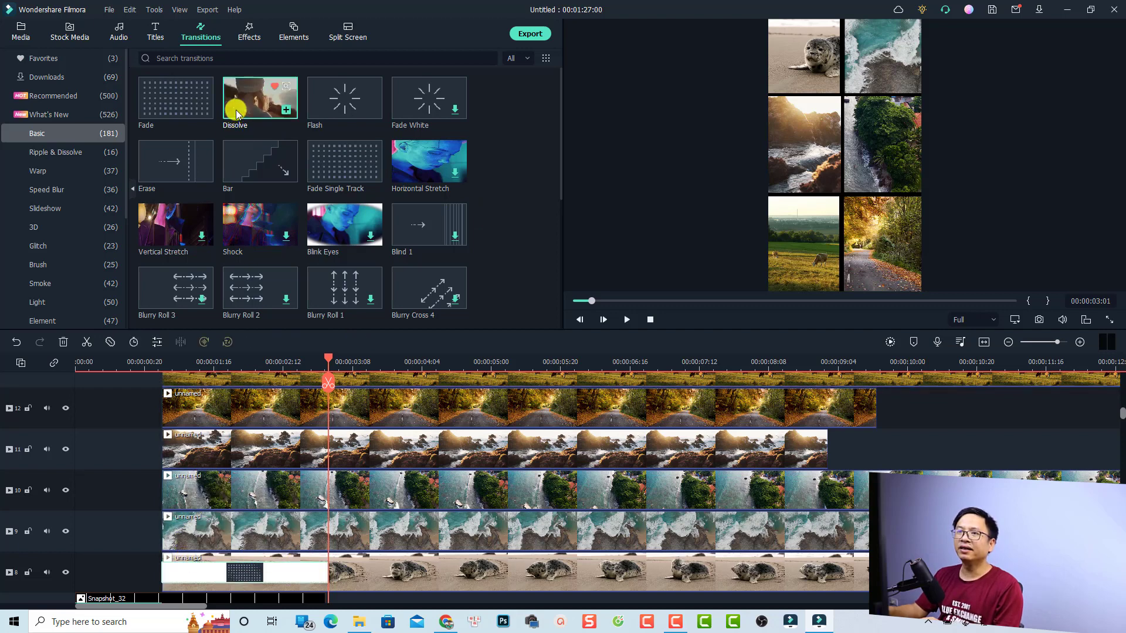
drag(236, 113, 181, 522)
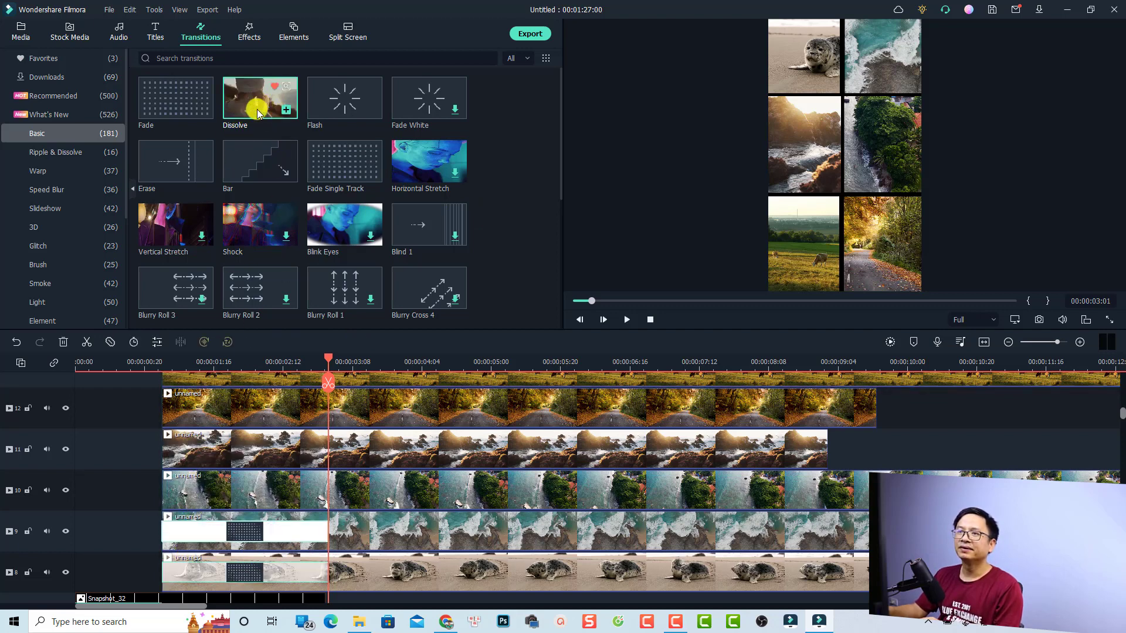
drag(258, 114, 193, 476)
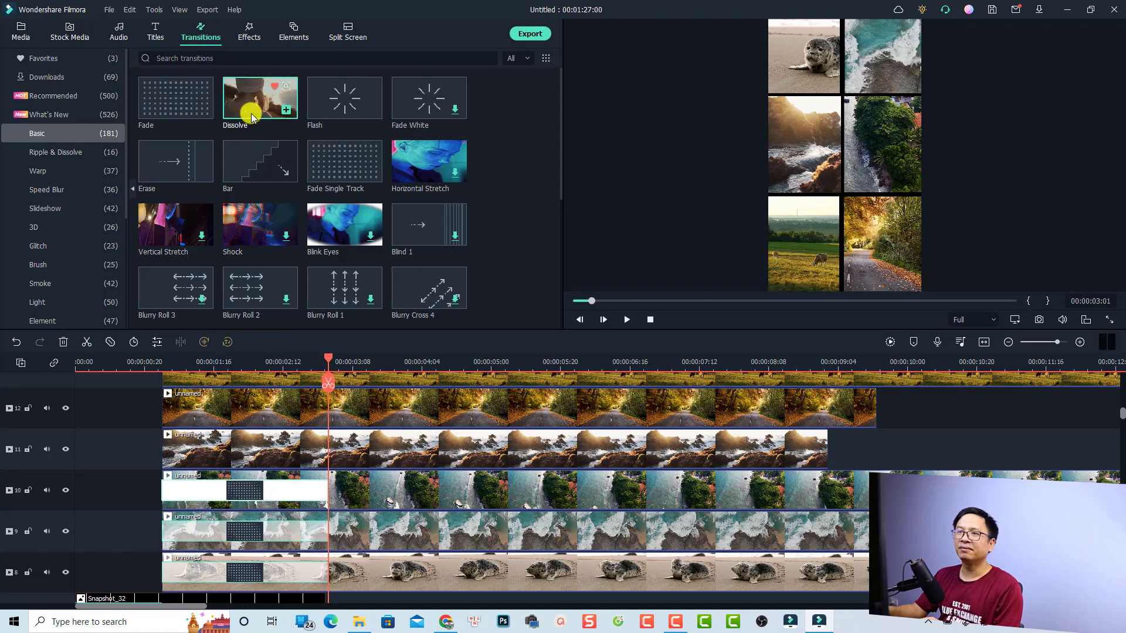
drag(252, 118, 211, 447)
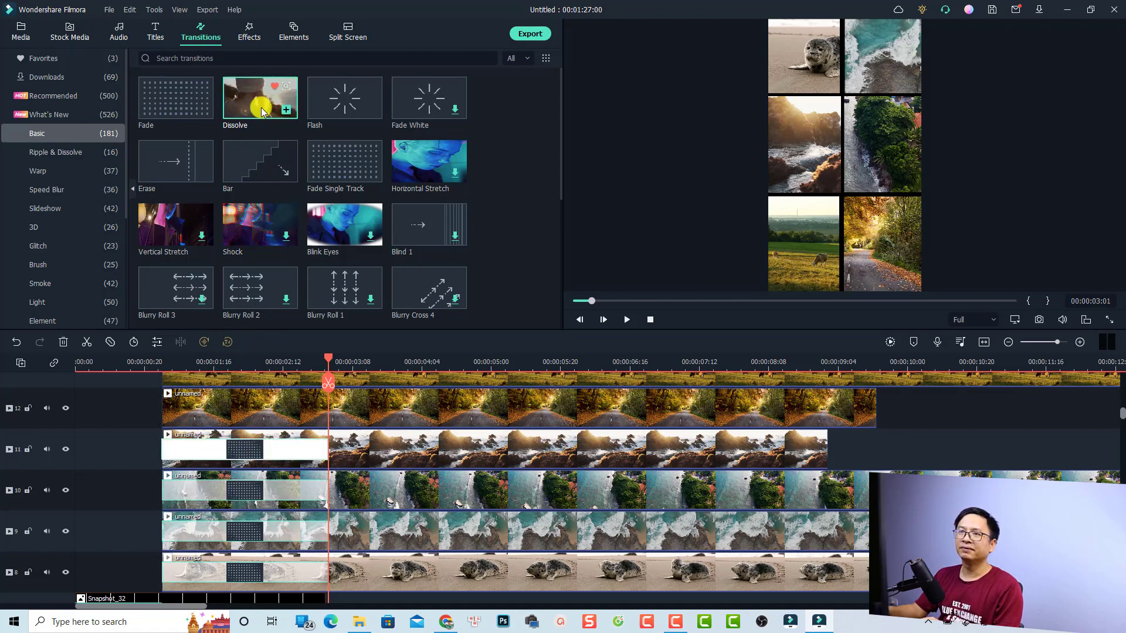
drag(261, 112, 207, 420)
scroll(267, 393, up, 2)
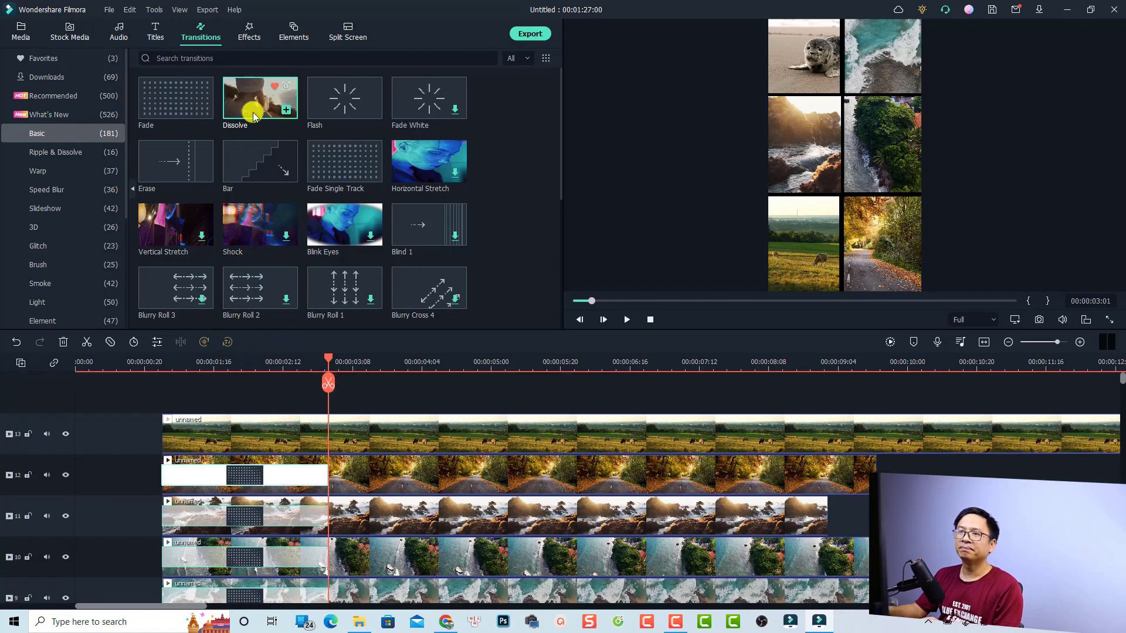
drag(252, 113, 202, 427)
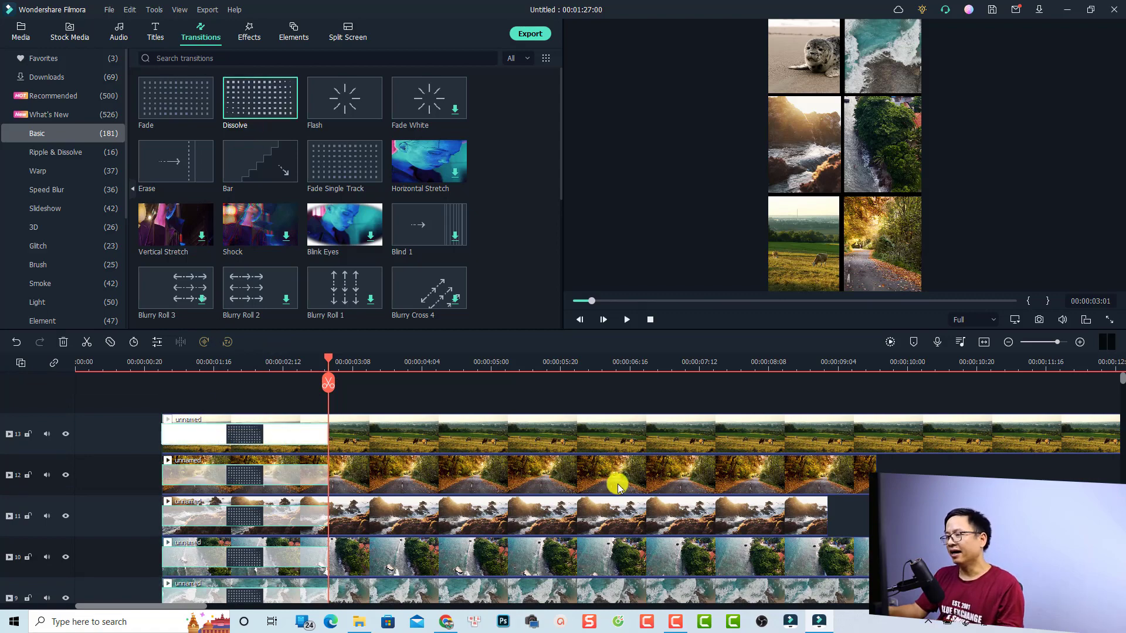
Shorten the rocky coast clip's Dissolve transition to 00:00:00:23 and apply that duration to all transitions
scroll(617, 484, down, 3)
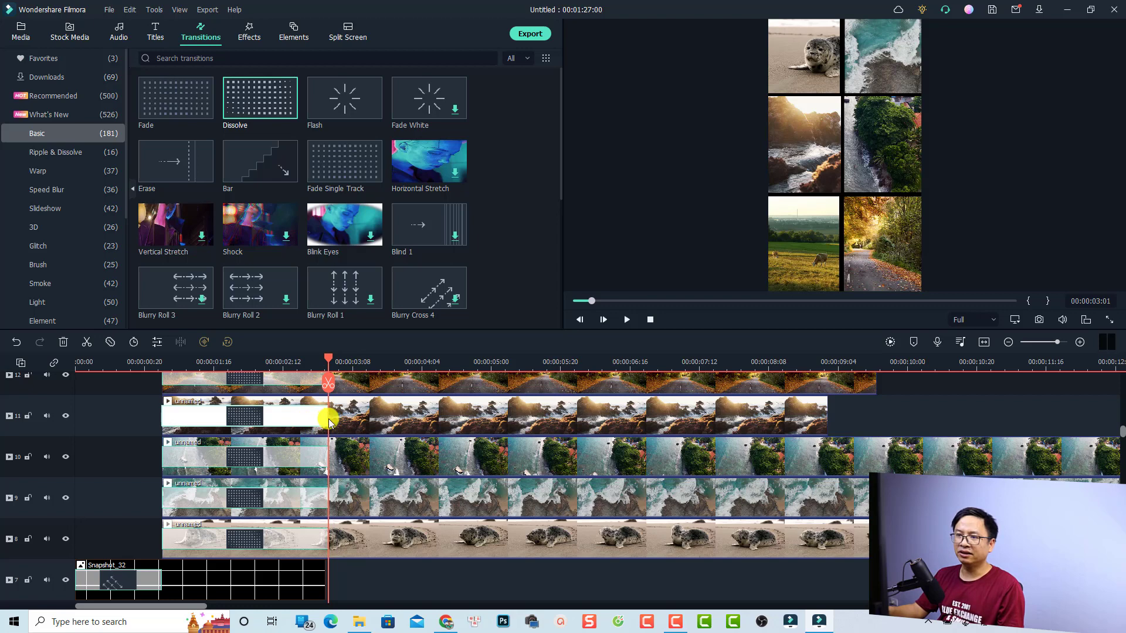
drag(327, 418, 237, 422)
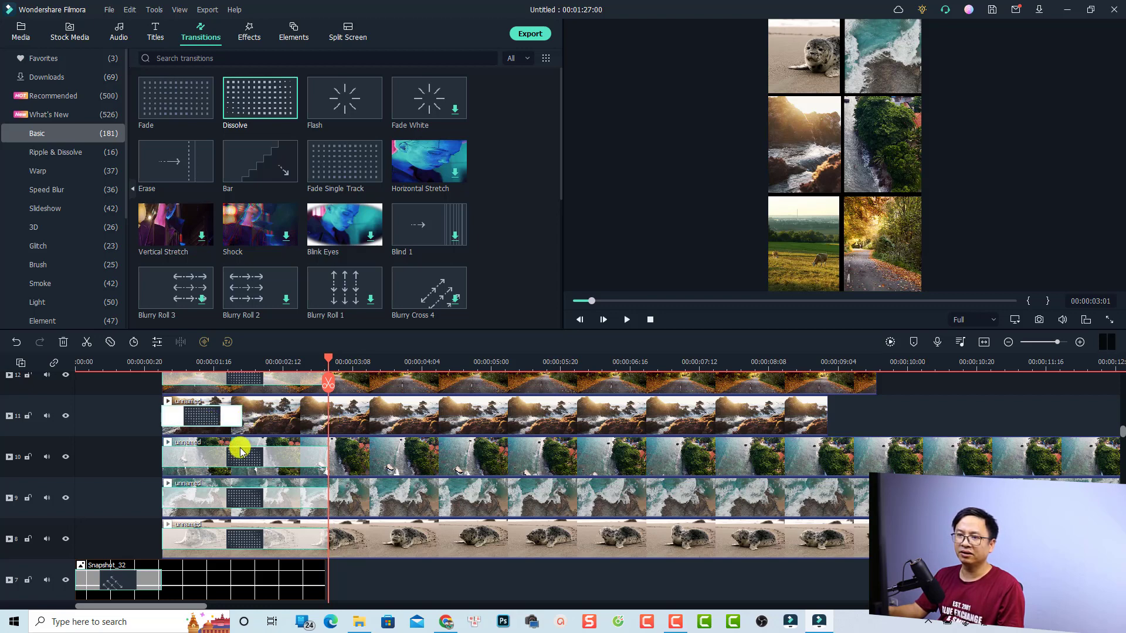
double_click(203, 417)
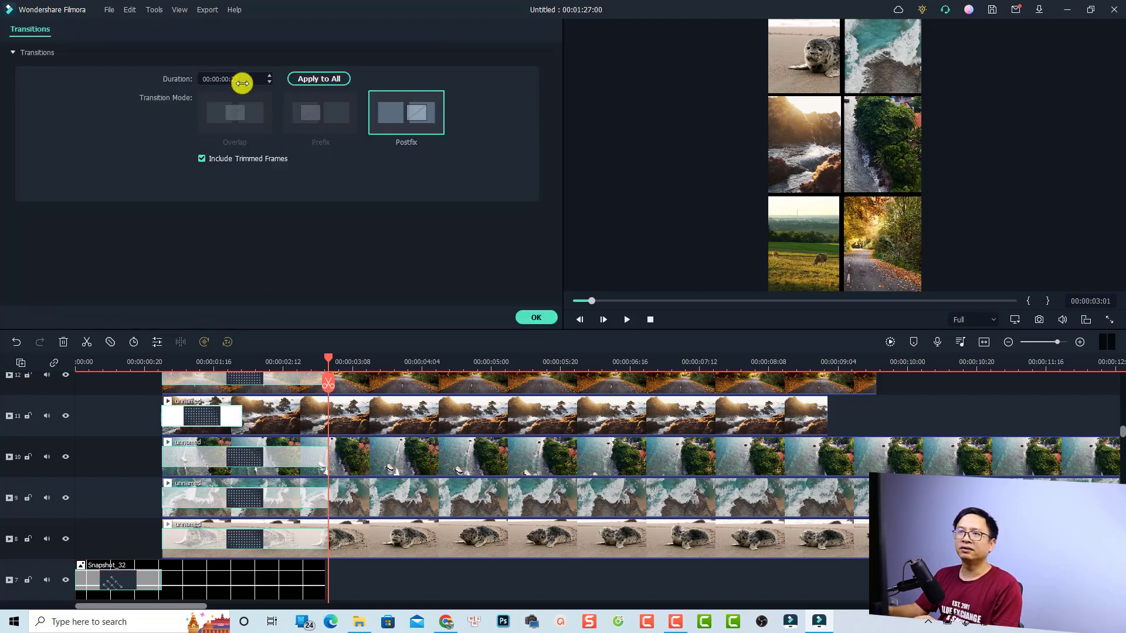
click(308, 78)
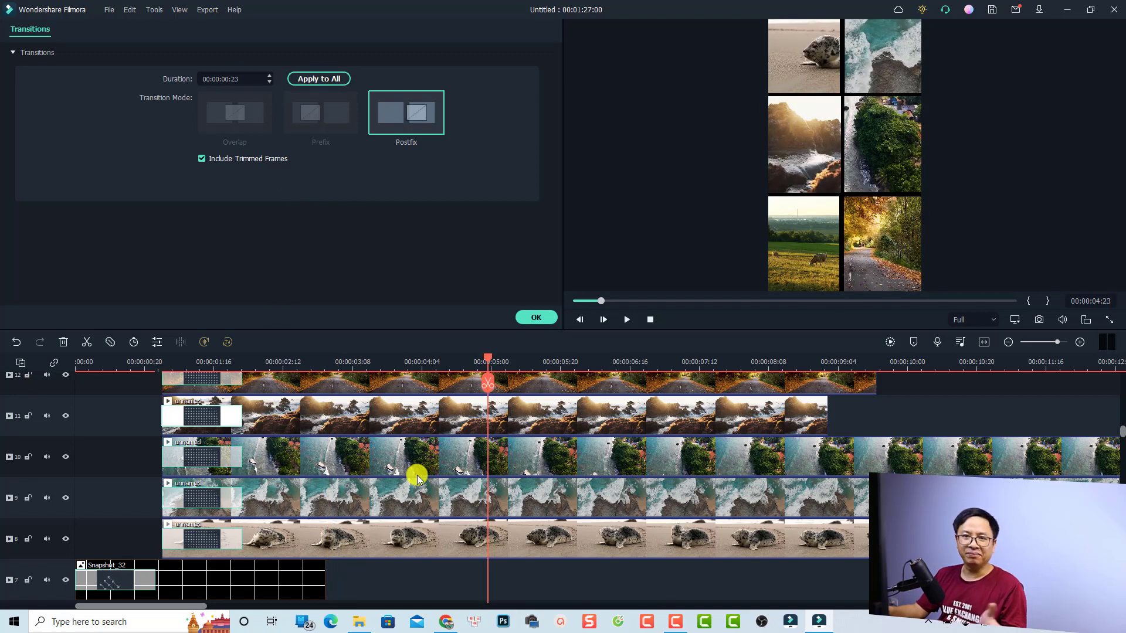
Extend the Snapshot_32 clip on track 7 to end at the playhead at 00:00:04:23
click(316, 580)
drag(323, 586, 486, 520)
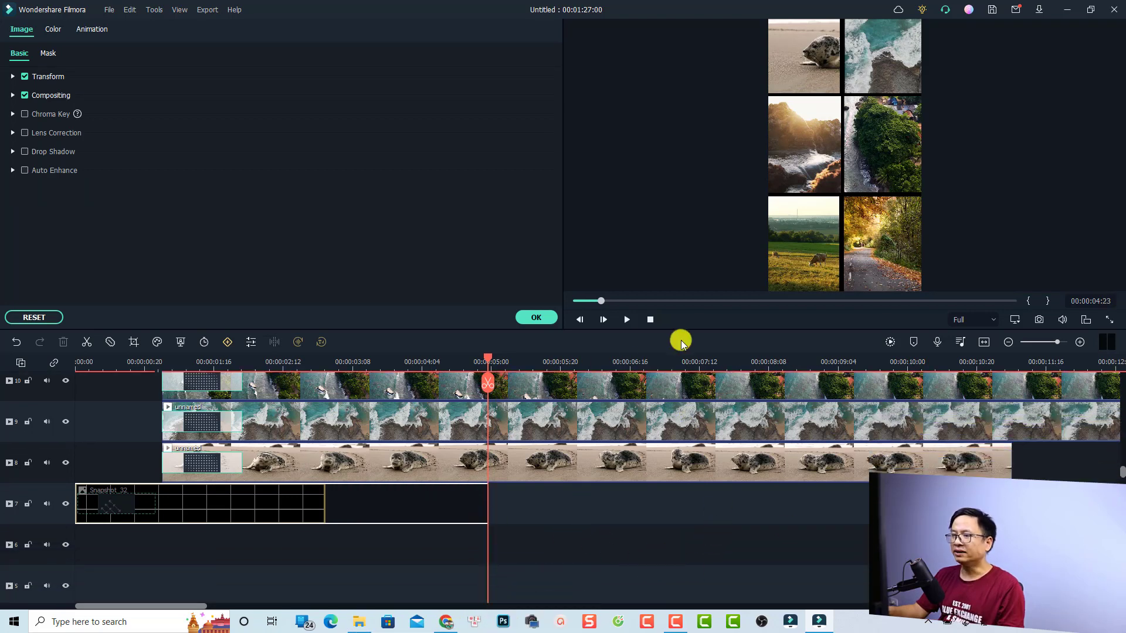
scroll(585, 498, up, 3)
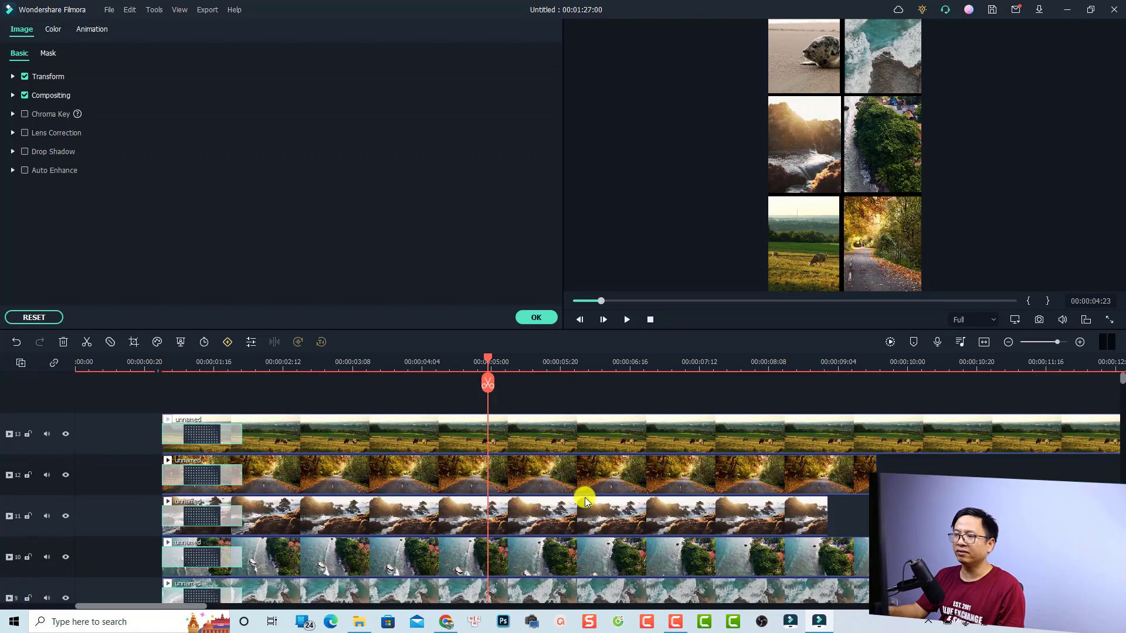
Split the six stock video clips on tracks 8 to 13 at 00:00:04:23 and delete the portions after that point
scroll(613, 570, down, 2)
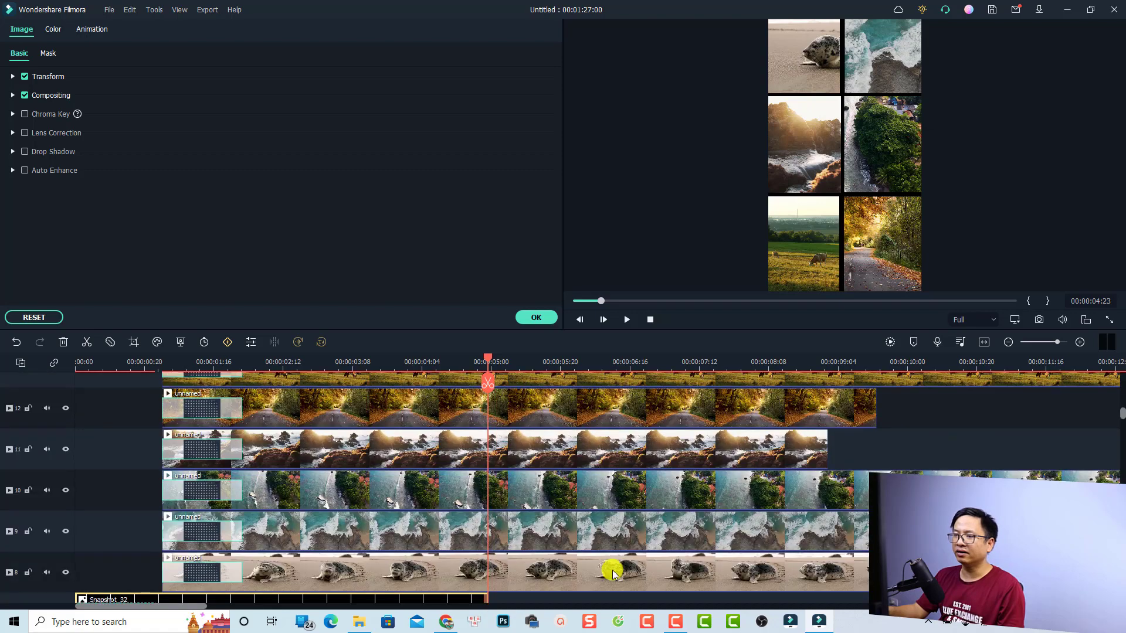
drag(618, 563, 501, 353)
scroll(556, 461, up, 2)
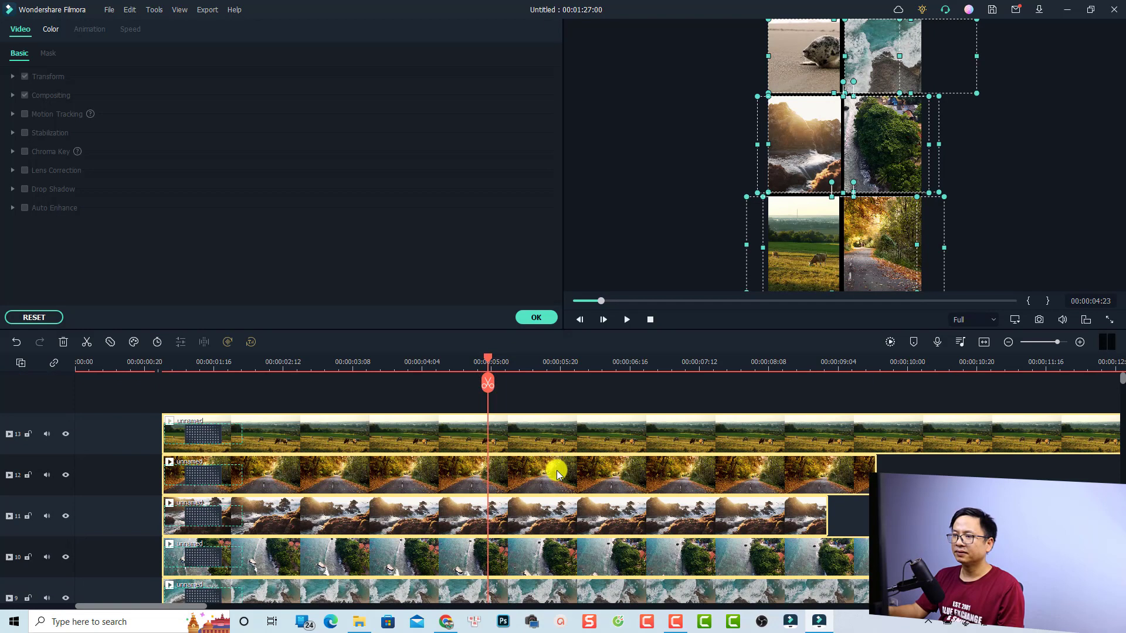
drag(726, 398, 617, 592)
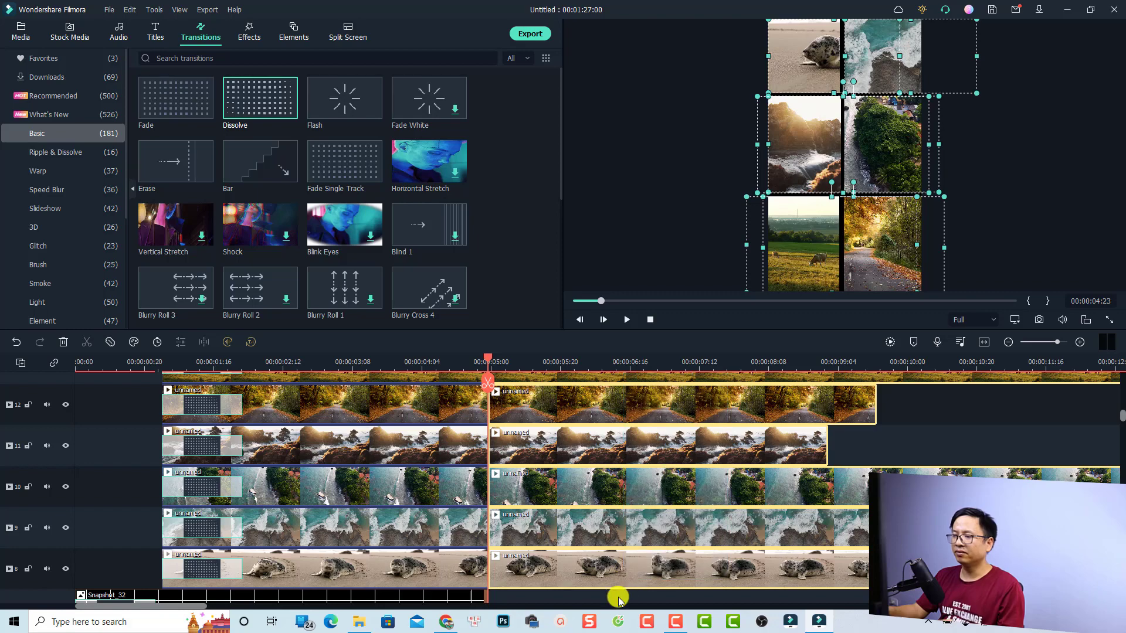
key(Delete)
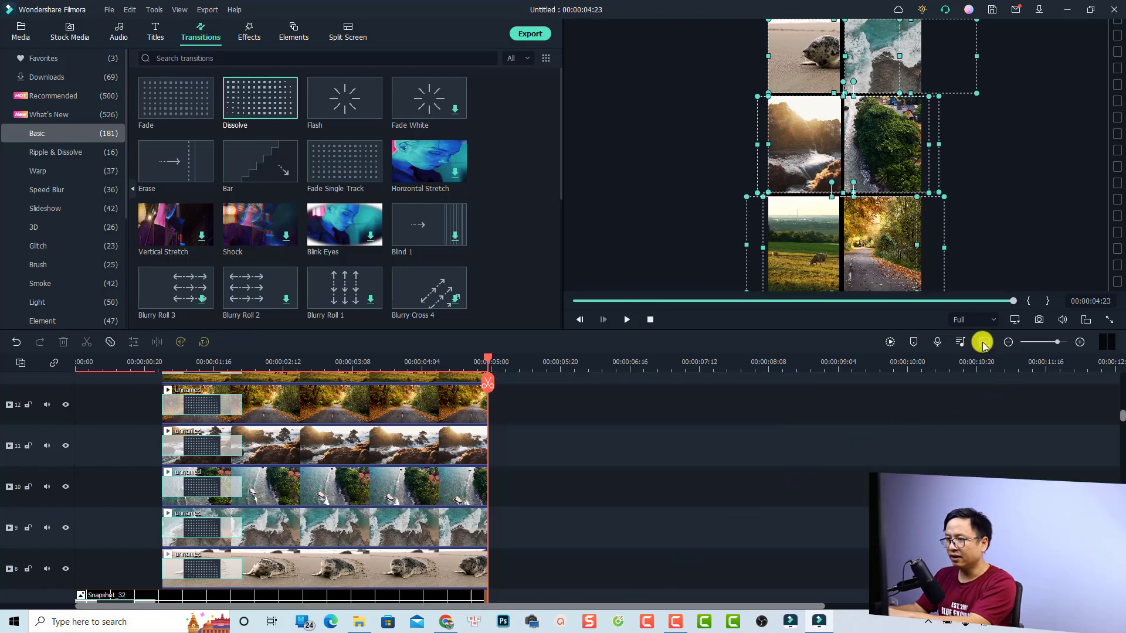
Fit the trimmed project in the timeline and render its preview
key(shift+z)
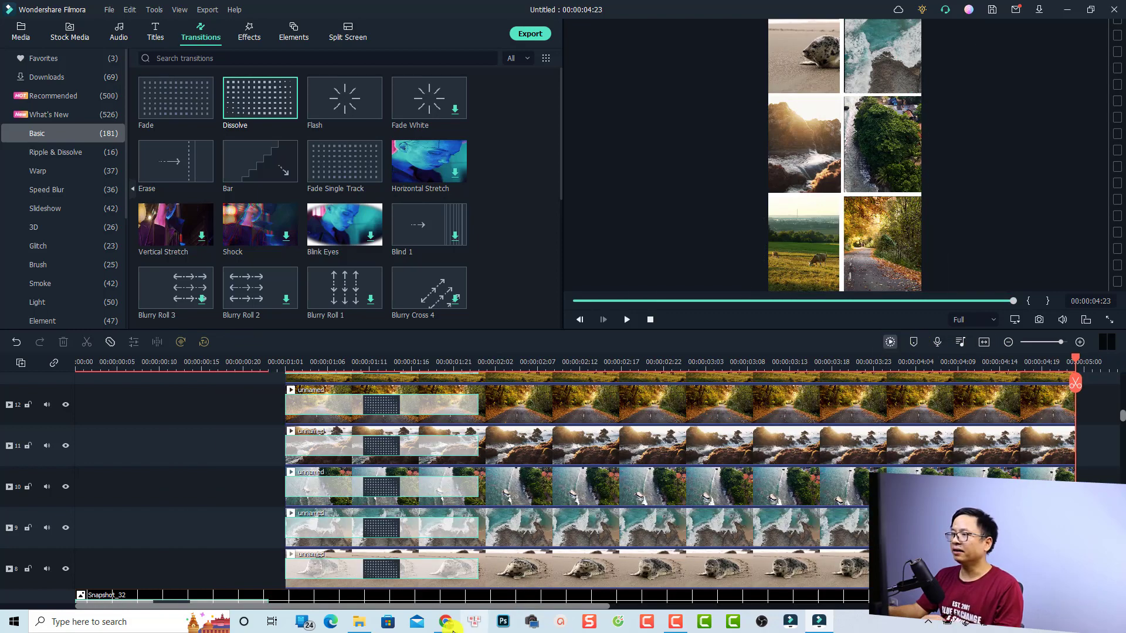
click(889, 341)
mouse_move(364, 621)
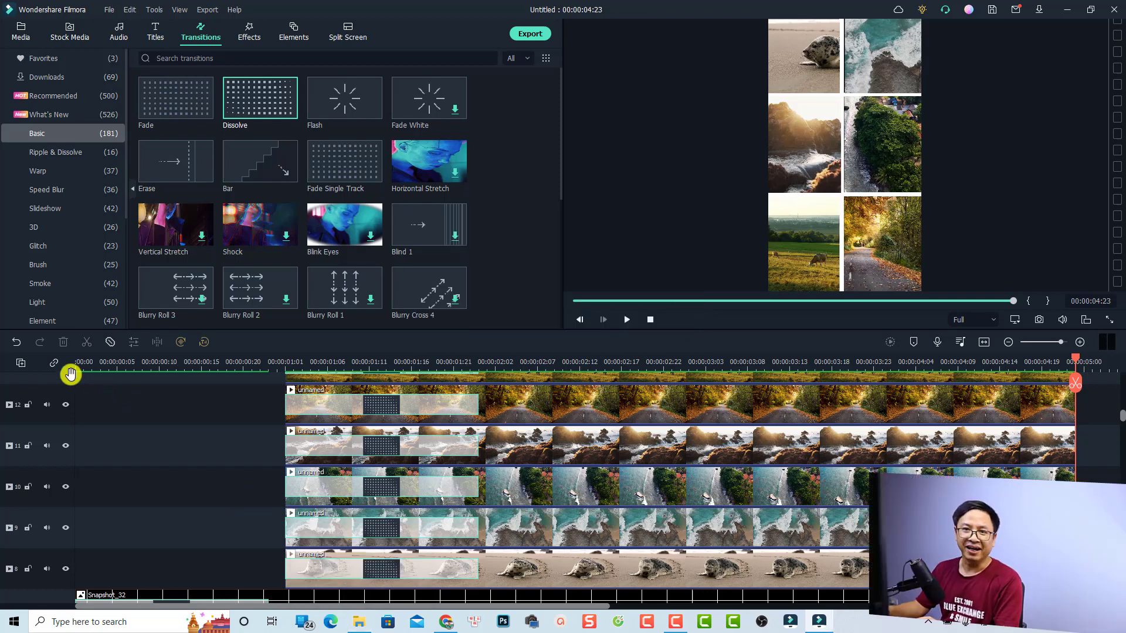
Switch to the layout with a tall preview beside the timeline, and play the six-pane composition from the beginning before pausing it
click(77, 368)
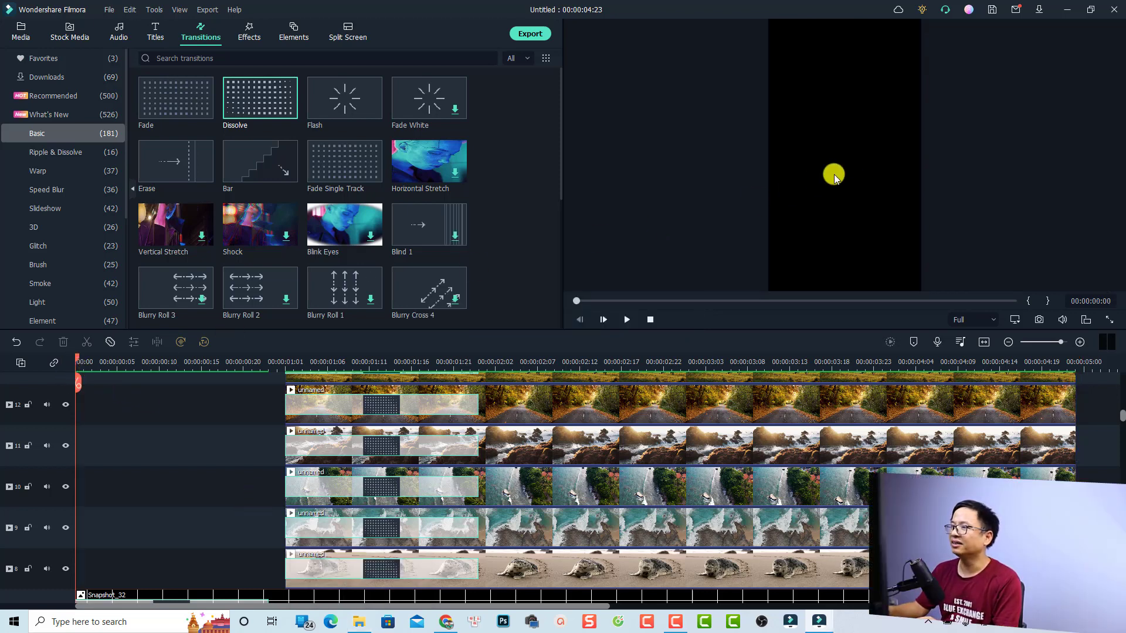
right_click(835, 176)
click(844, 228)
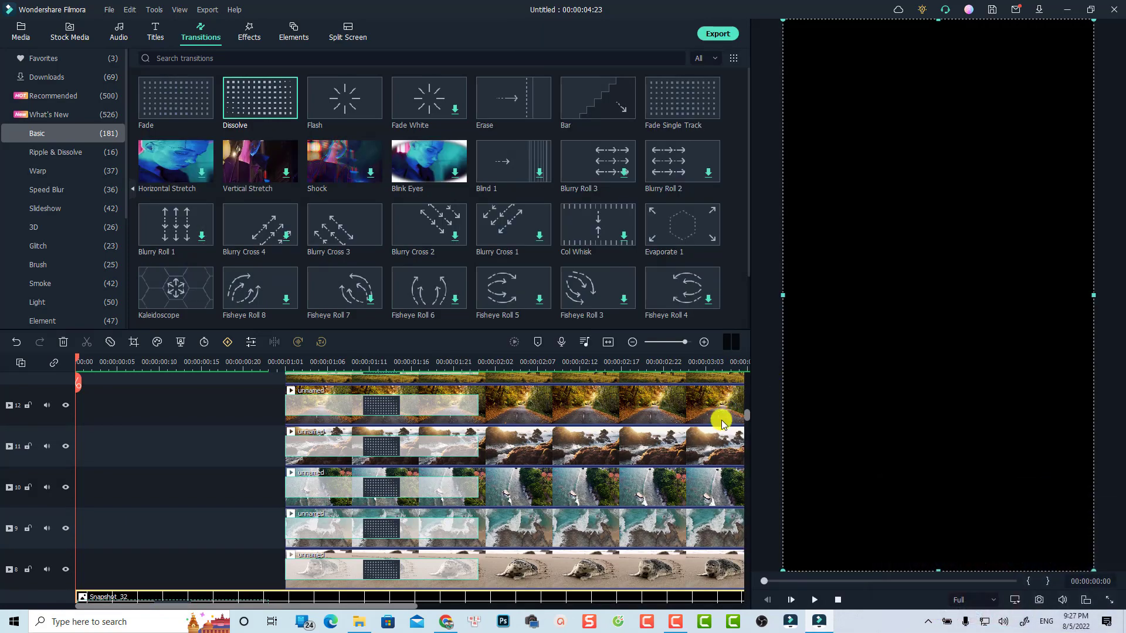
key(space)
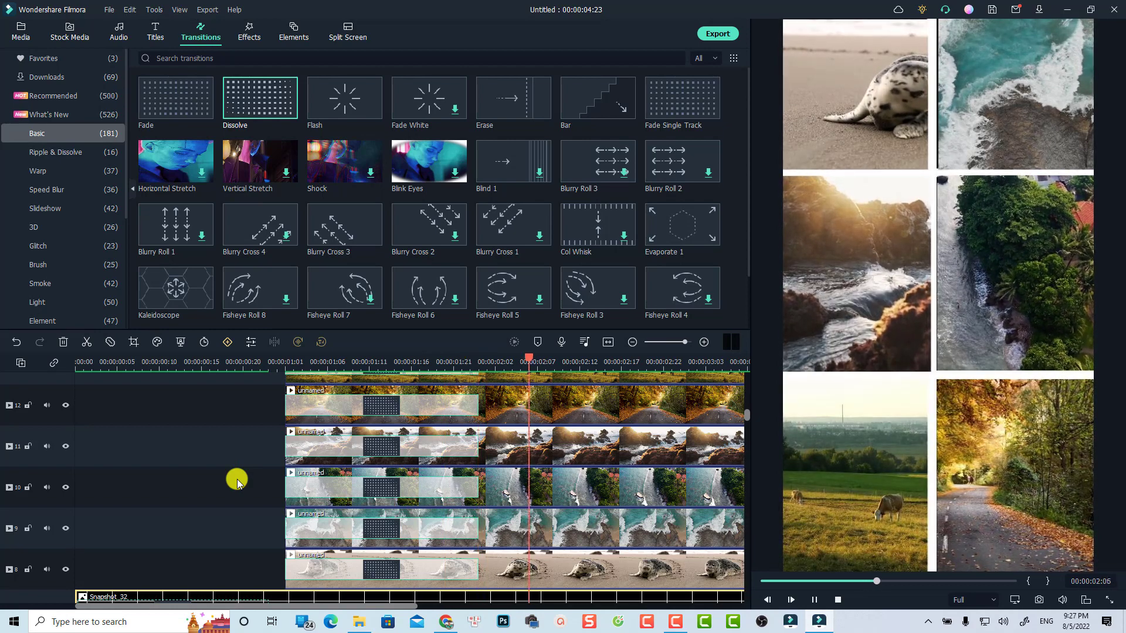
key(space)
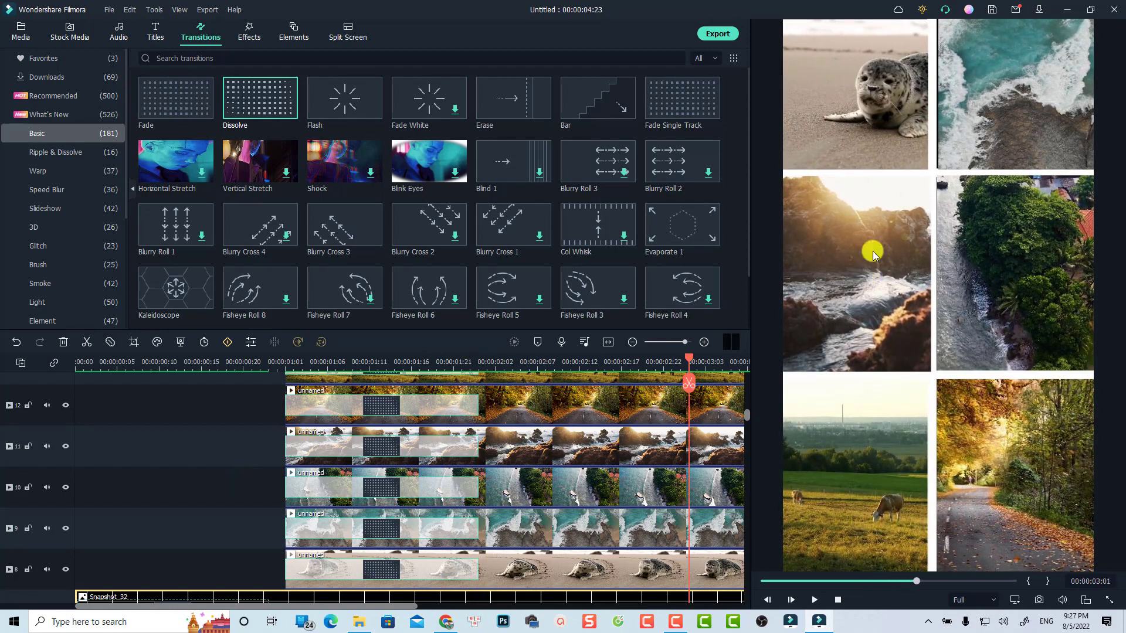